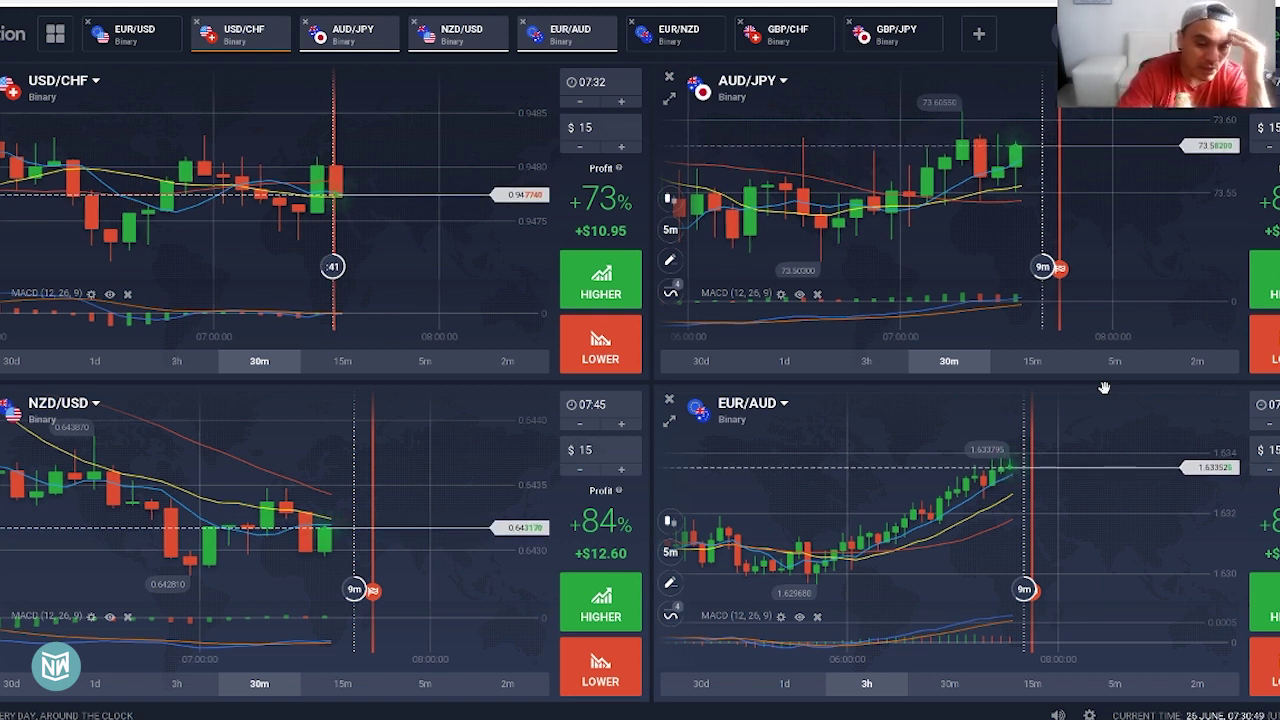
Zoom the NZD/USD chart out to the 3h span
{"action": "scroll", "coordinate": [268, 481], "scroll_direction": "down", "scroll_amount": 4}
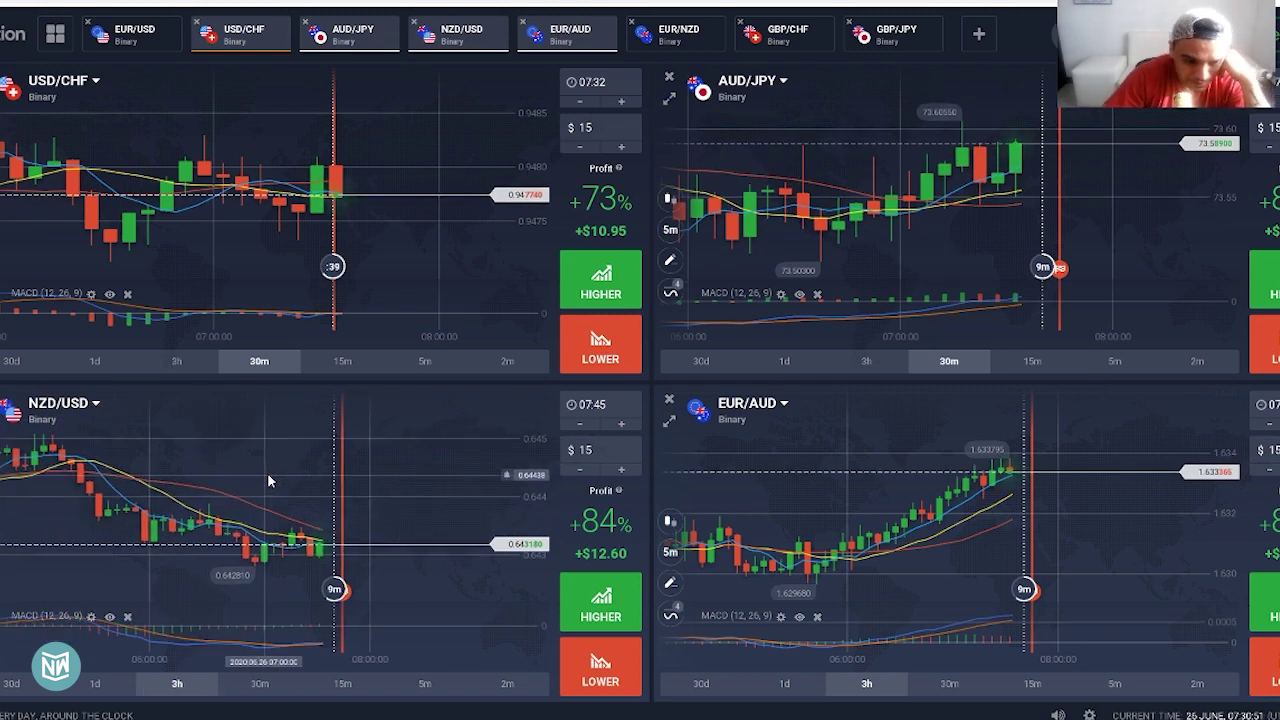
{"action": "scroll", "coordinate": [268, 481], "scroll_direction": "down", "scroll_amount": 2}
{"action": "scroll", "coordinate": [331, 213], "scroll_direction": "down", "scroll_amount": 2}
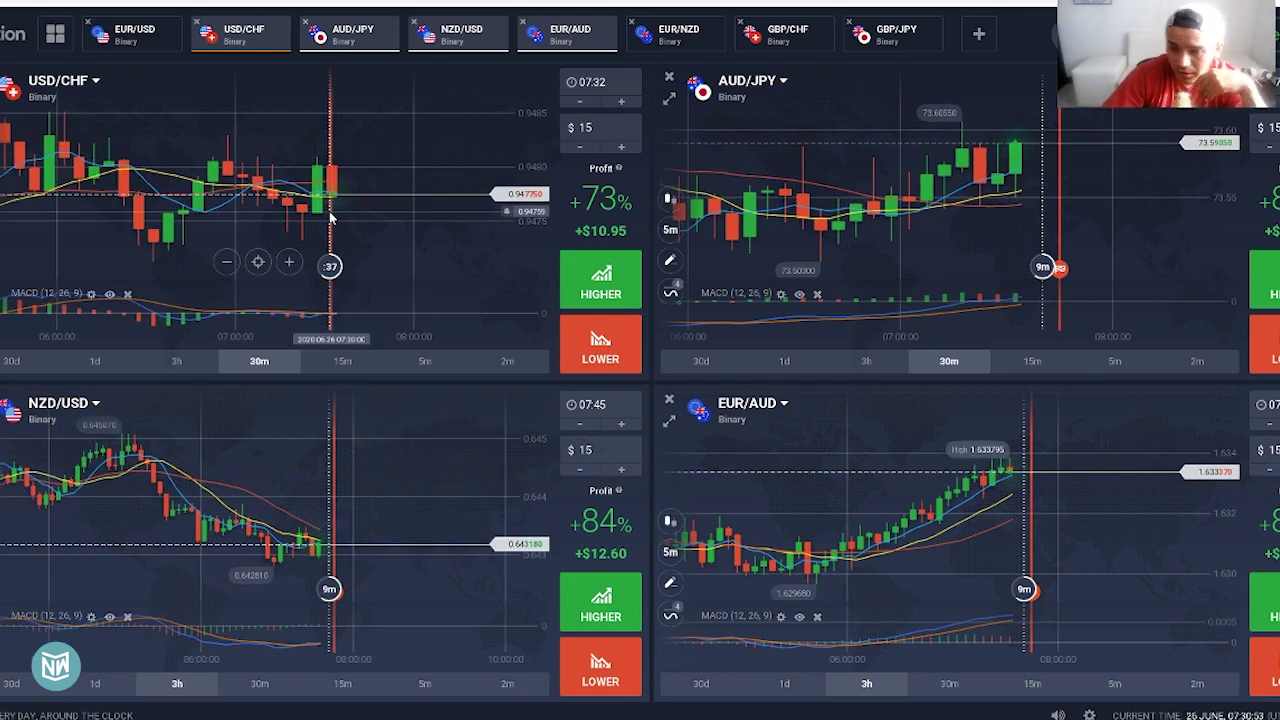
{"action": "scroll", "coordinate": [331, 213], "scroll_direction": "down", "scroll_amount": 2}
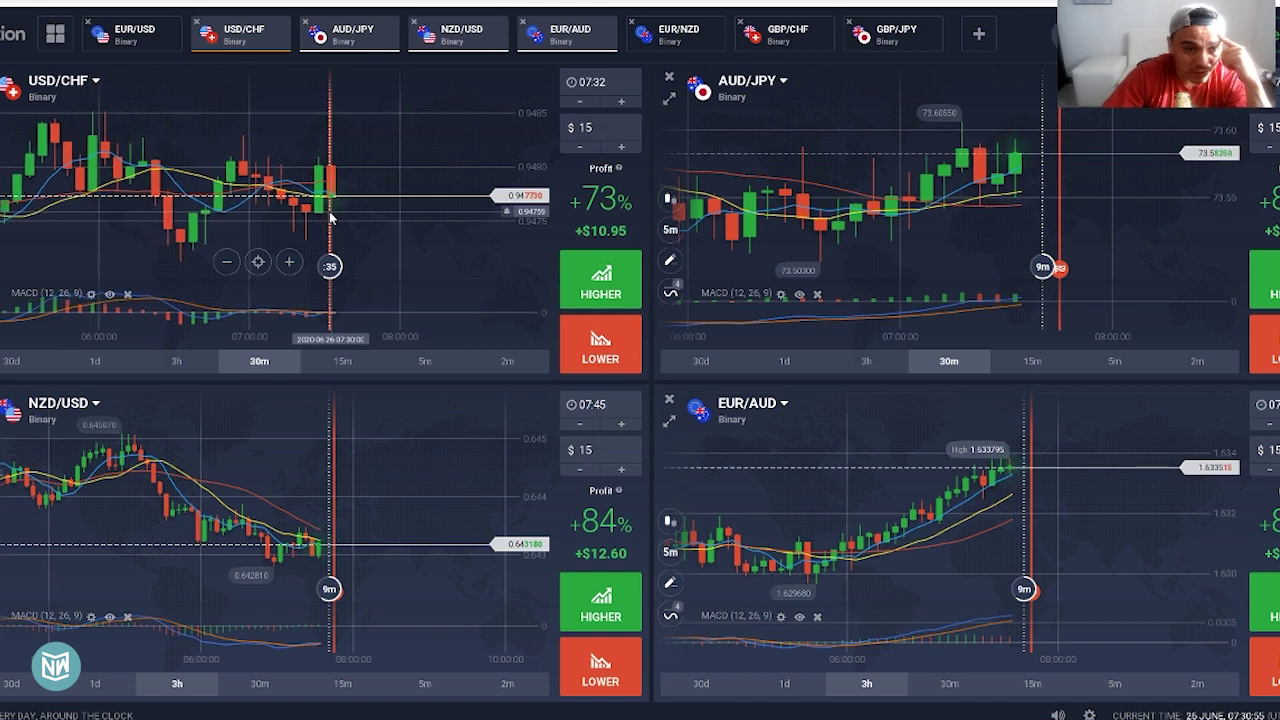
{"action": "scroll", "coordinate": [331, 213], "scroll_direction": "up", "scroll_amount": 4}
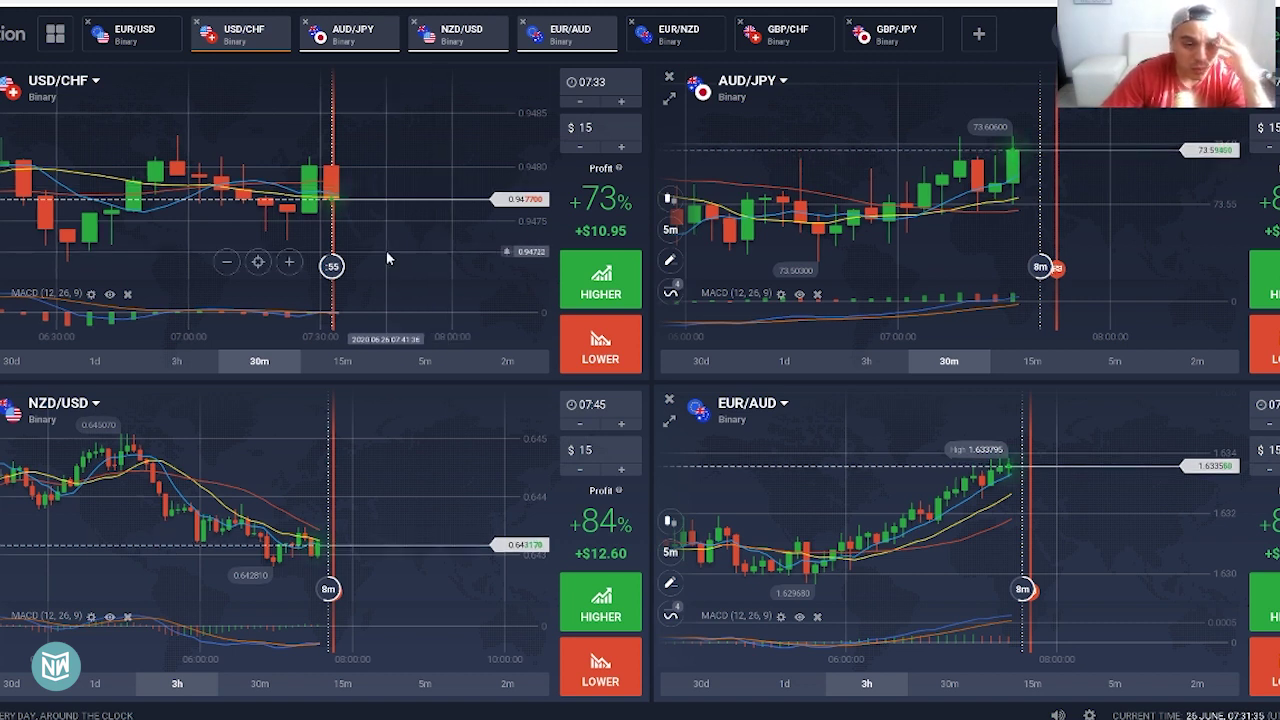
Zoom and pan the USD/CHF chart to review its recent 30m candle history
{"action": "scroll", "coordinate": [386, 292], "scroll_direction": "down", "scroll_amount": 3}
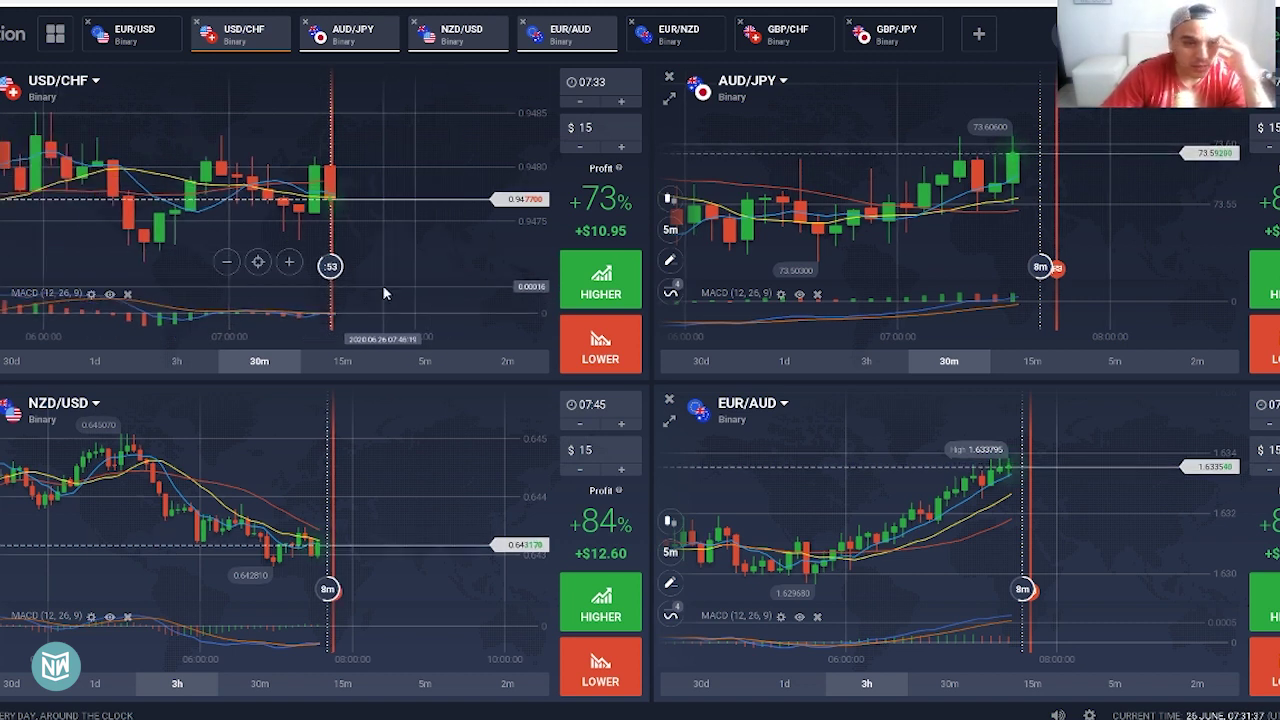
{"action": "scroll", "coordinate": [330, 264], "scroll_direction": "up", "scroll_amount": 3}
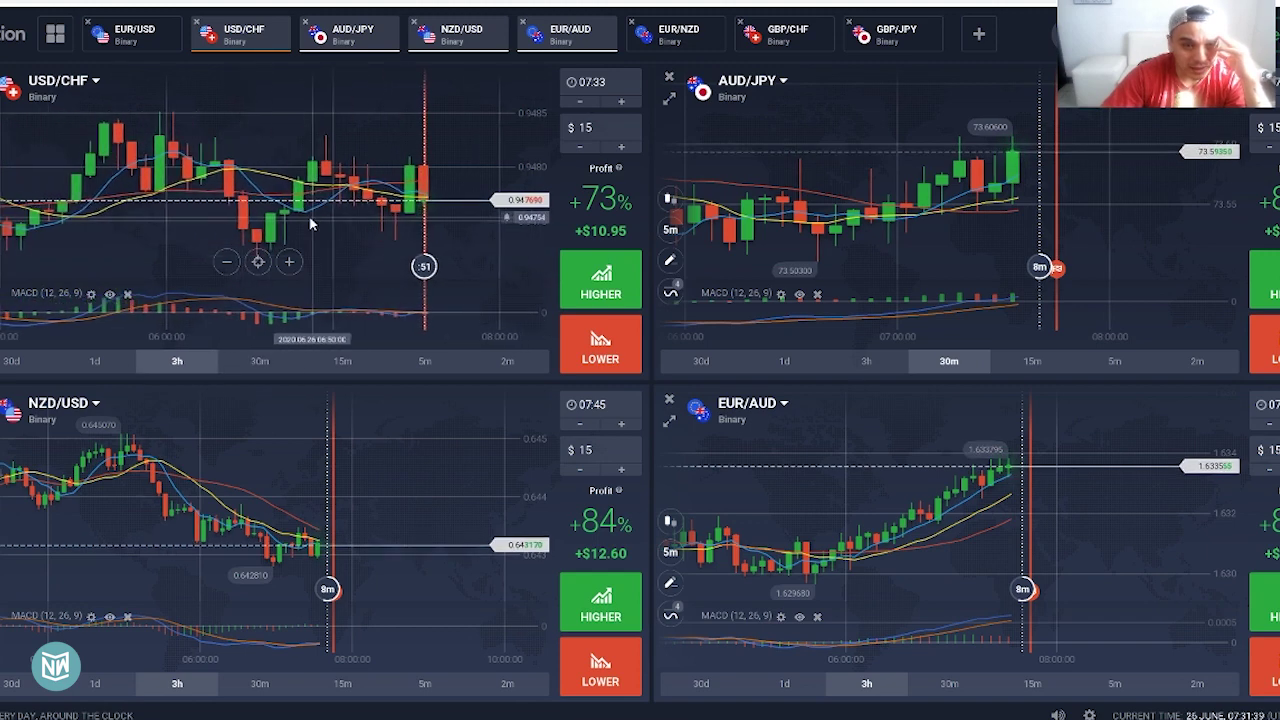
{"action": "scroll", "coordinate": [310, 225], "scroll_direction": "up", "scroll_amount": 1}
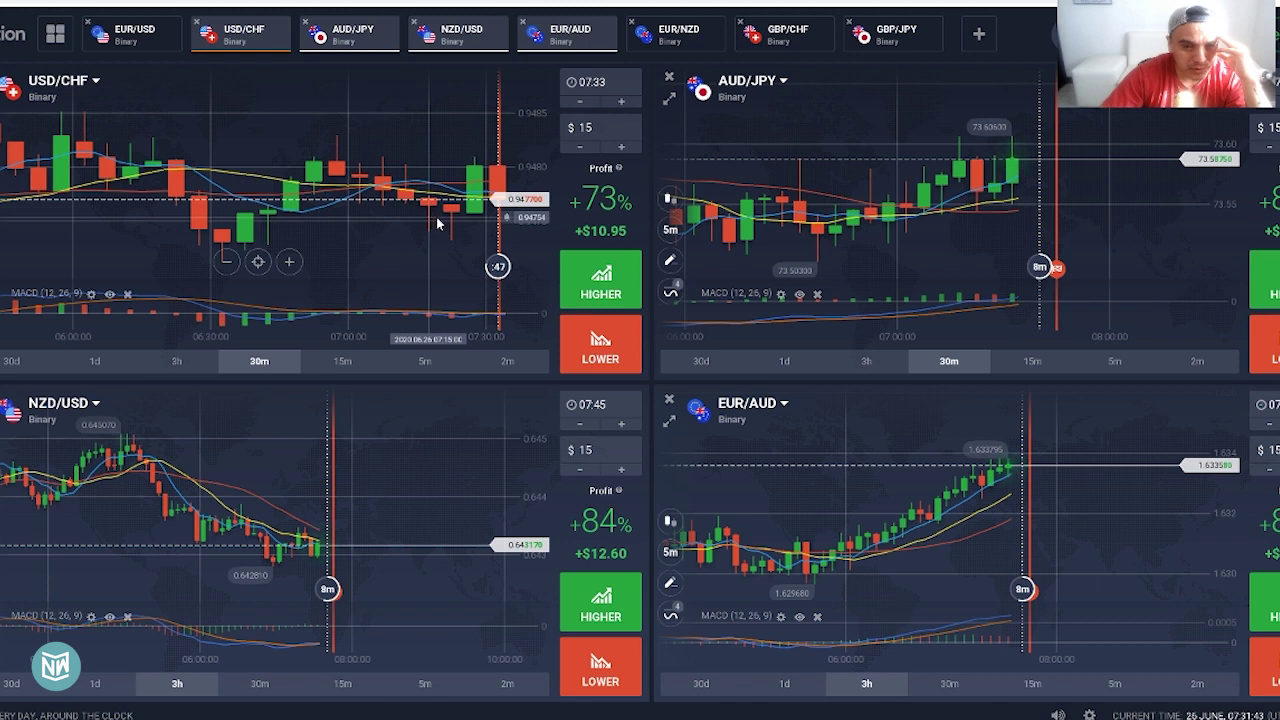
{"action": "left_click_drag", "start_coordinate": [437, 224], "coordinate": [362, 237]}
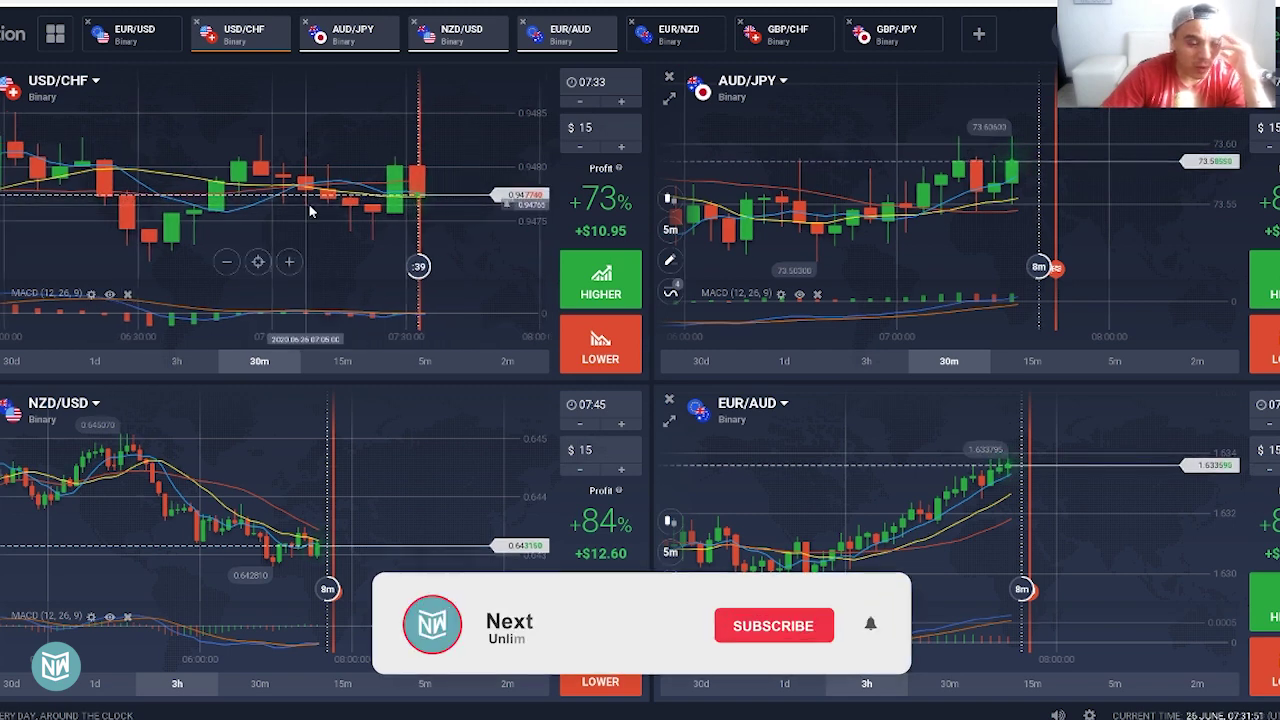
{"action": "scroll", "coordinate": [310, 210], "scroll_direction": "down", "scroll_amount": 2}
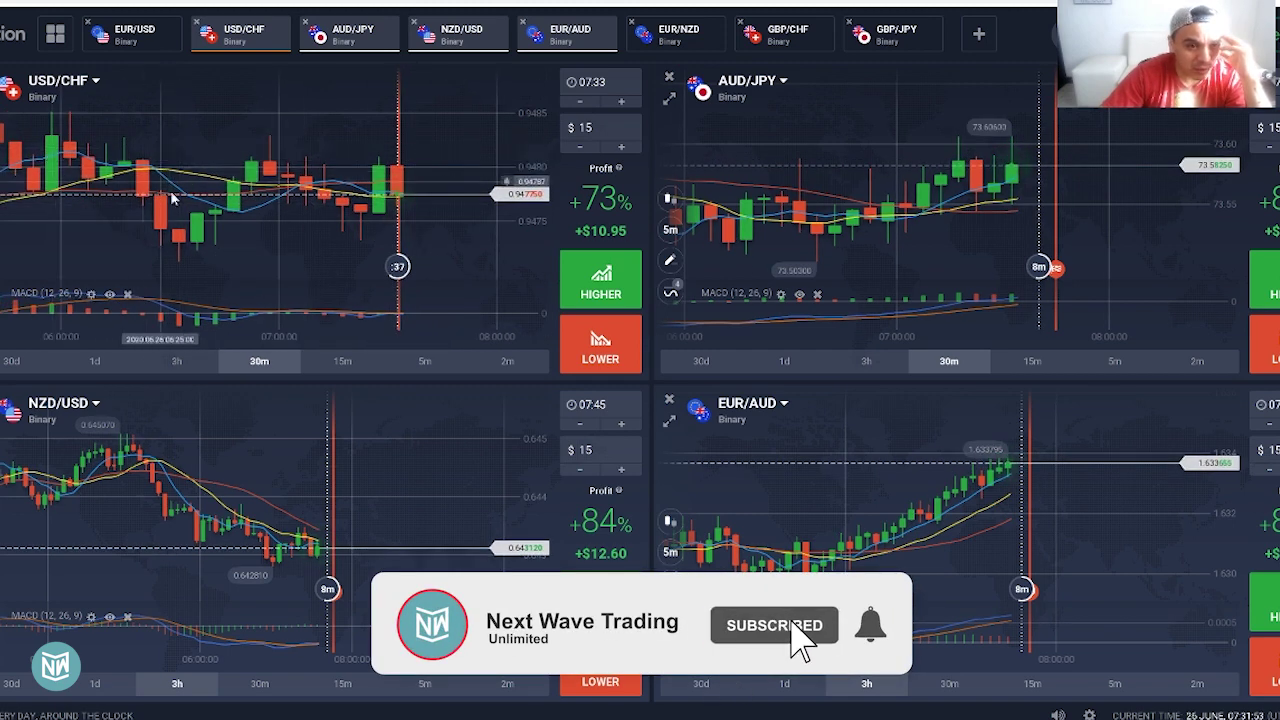
{"action": "scroll", "coordinate": [170, 197], "scroll_direction": "down", "scroll_amount": 3}
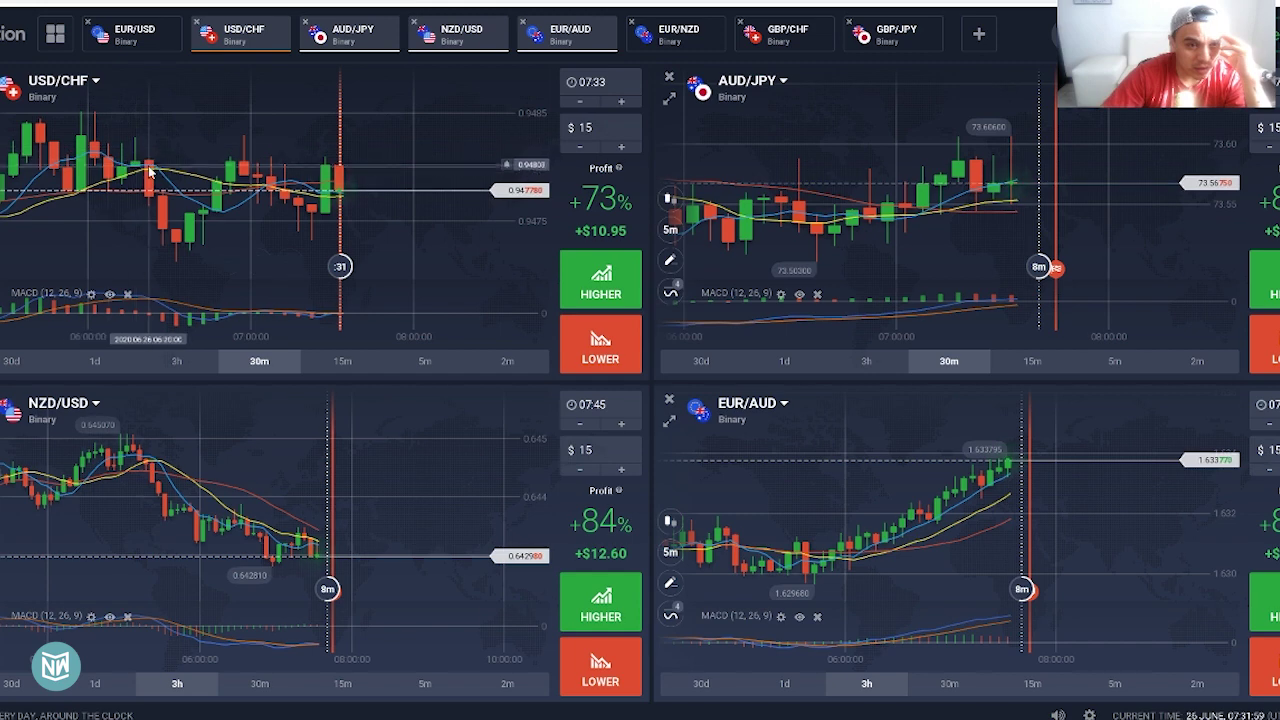
Zoom out on USD/CHF, add a price alert at 0.94806, then return to 30m
{"action": "scroll", "coordinate": [226, 232], "scroll_direction": "up", "scroll_amount": 4}
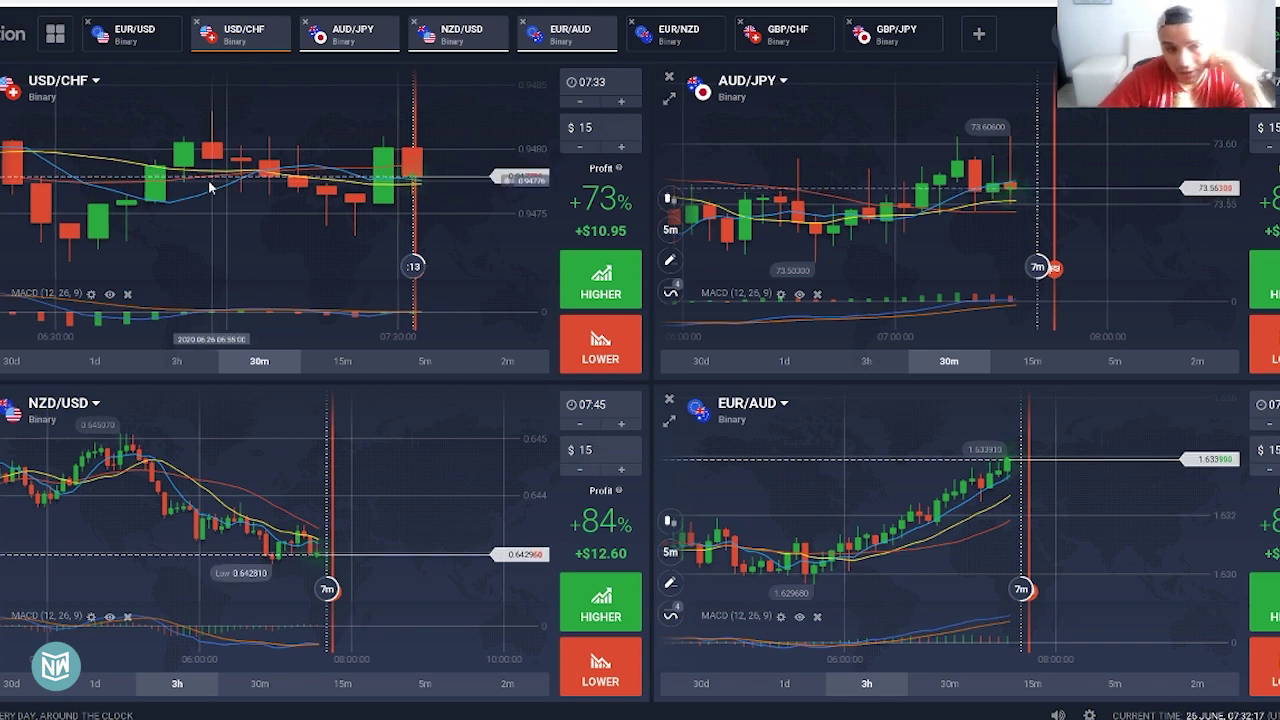
{"action": "scroll", "coordinate": [322, 195], "scroll_direction": "down", "scroll_amount": 3}
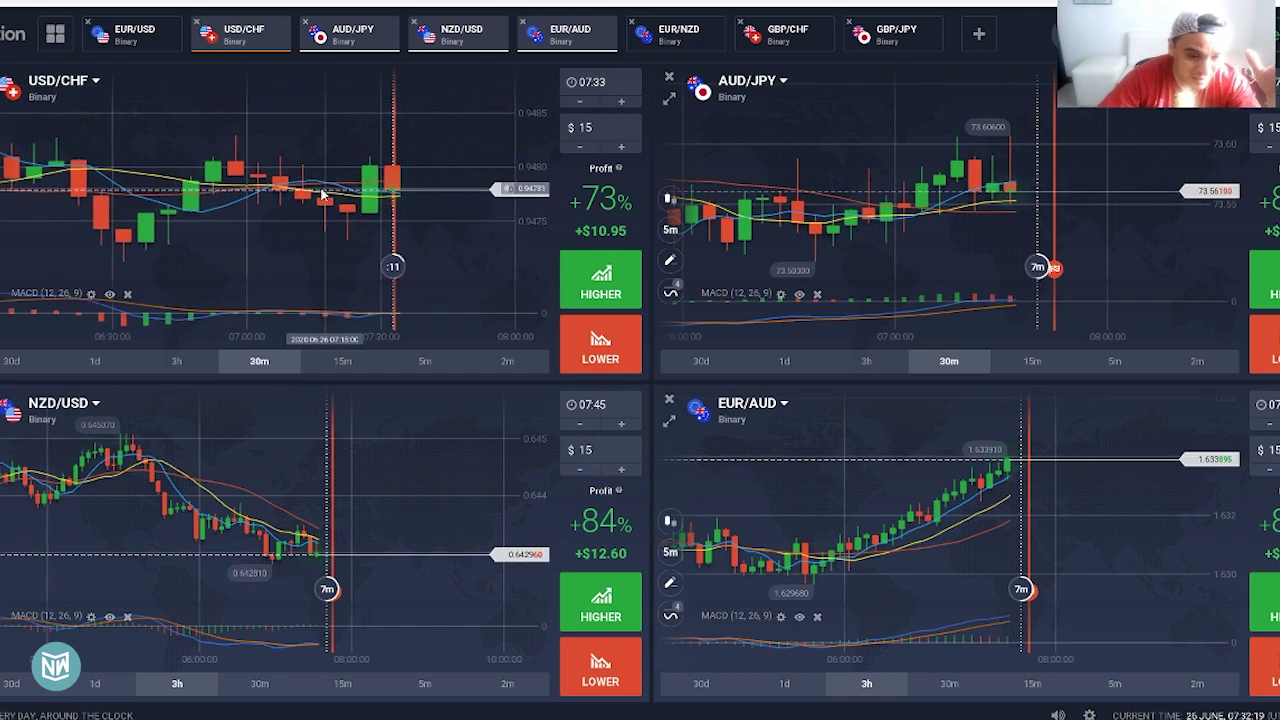
{"action": "scroll", "coordinate": [322, 195], "scroll_direction": "down", "scroll_amount": 5}
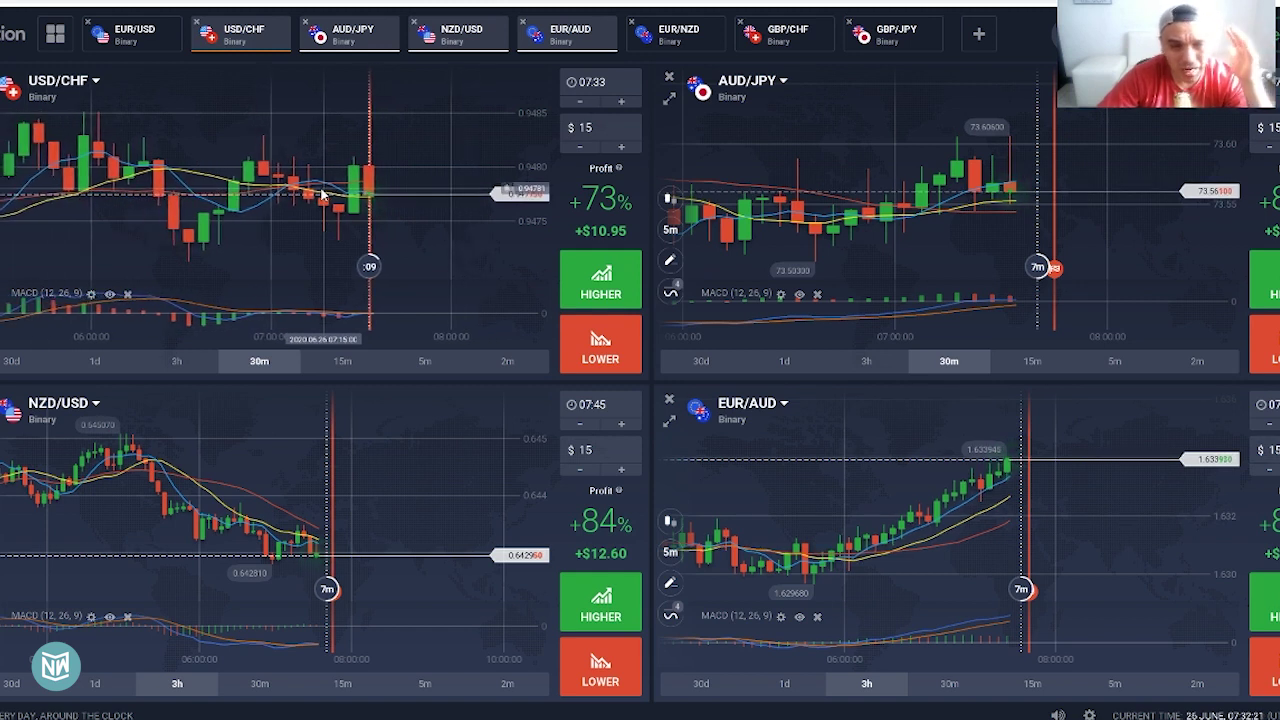
{"action": "scroll", "coordinate": [322, 195], "scroll_direction": "down", "scroll_amount": 3}
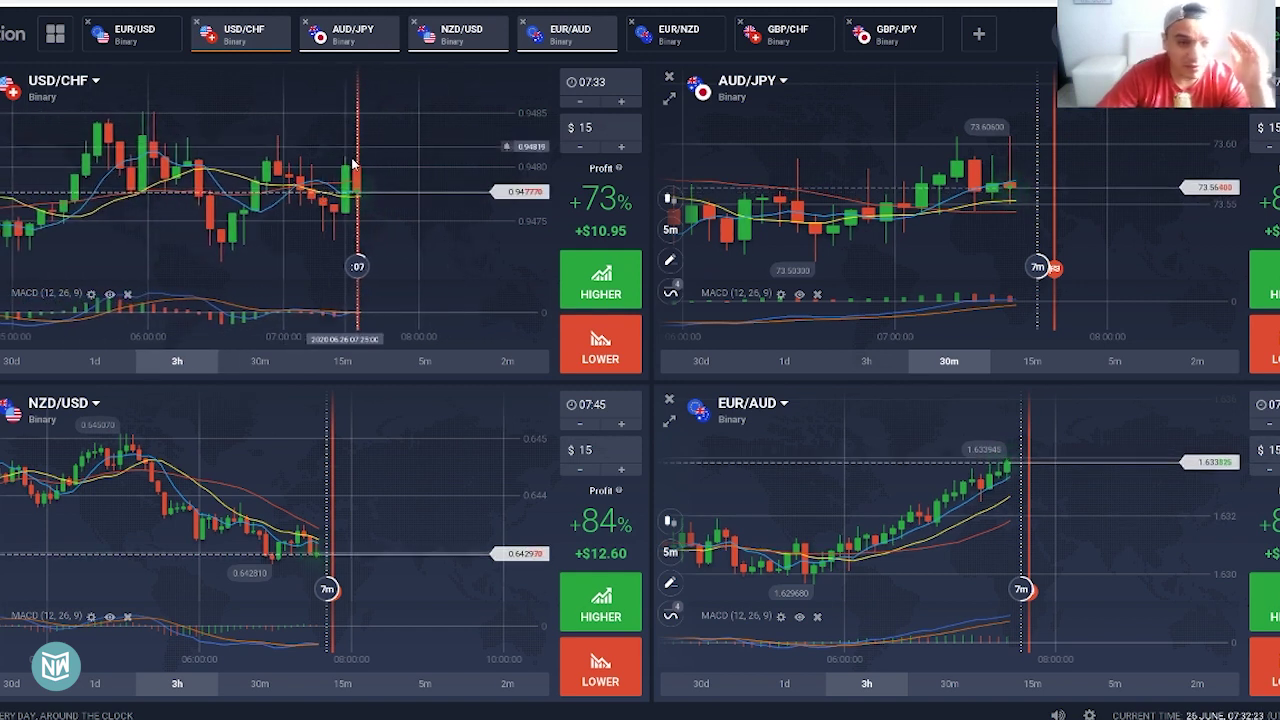
{"action": "left_click", "coordinate": [508, 162]}
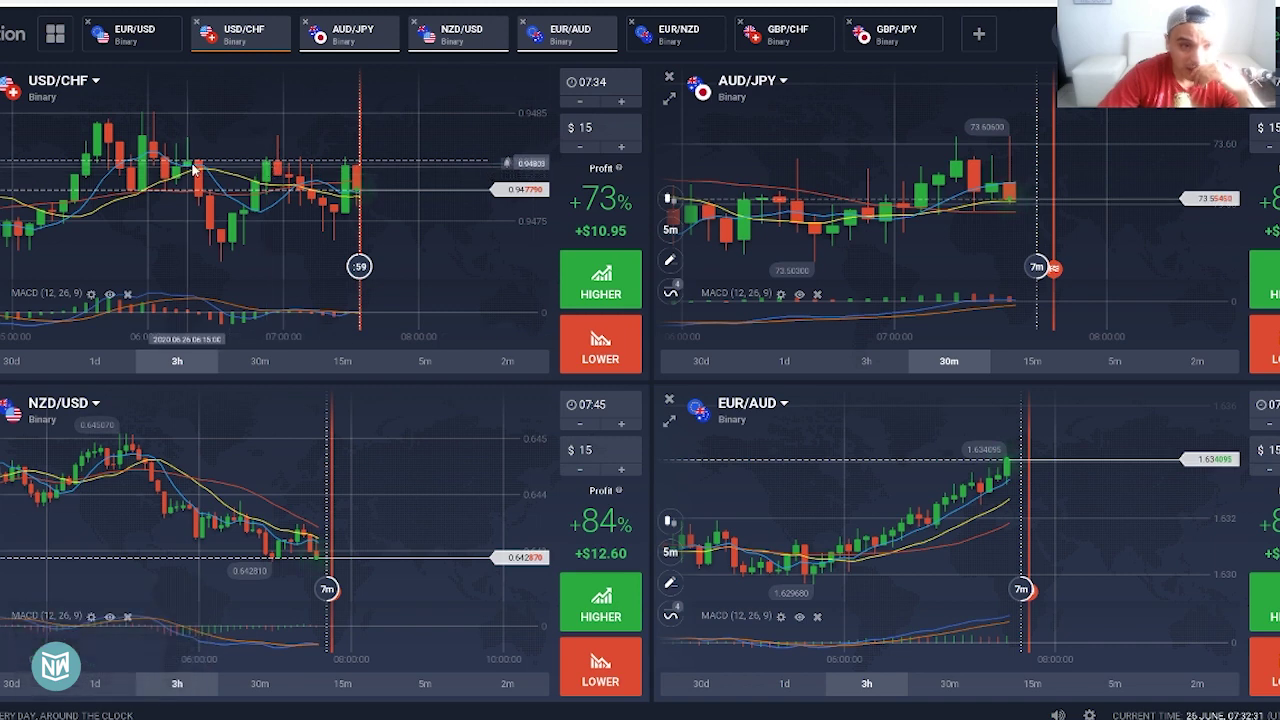
{"action": "scroll", "coordinate": [420, 215], "scroll_direction": "up", "scroll_amount": 3}
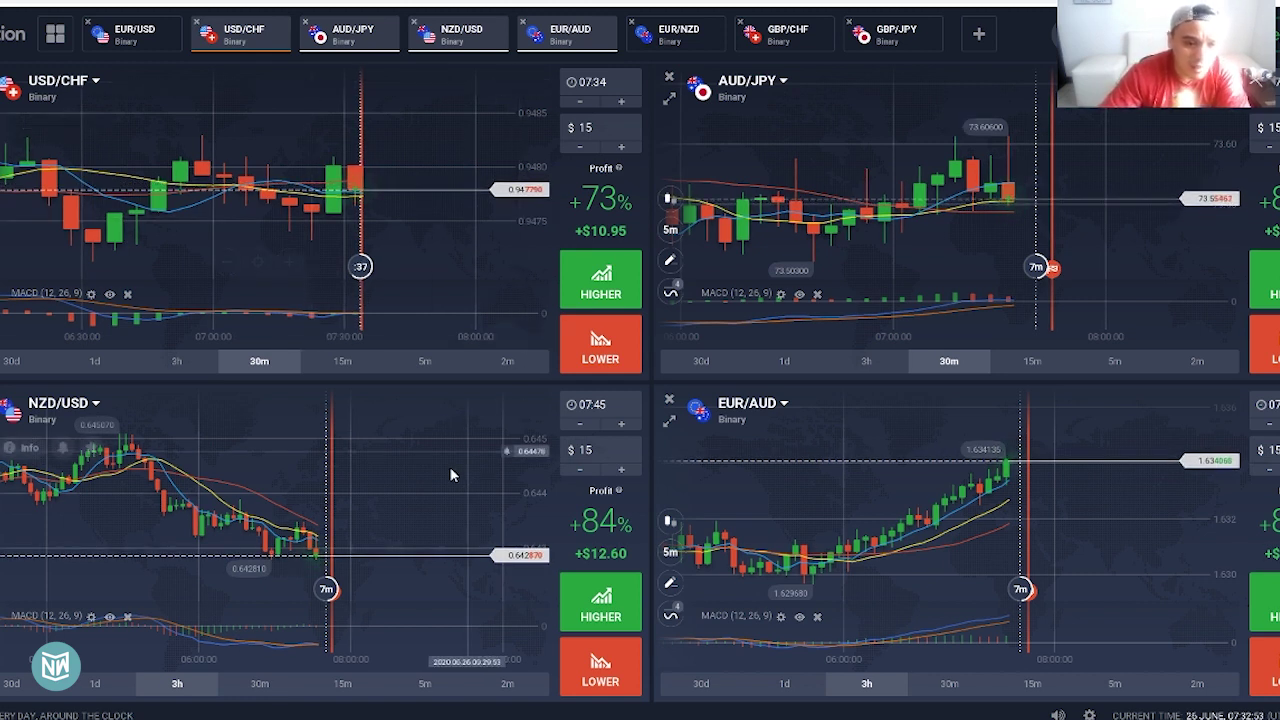
Zoom the NZD/USD chart out and back in to review recent price action
{"action": "scroll", "coordinate": [448, 477], "scroll_direction": "down", "scroll_amount": 5}
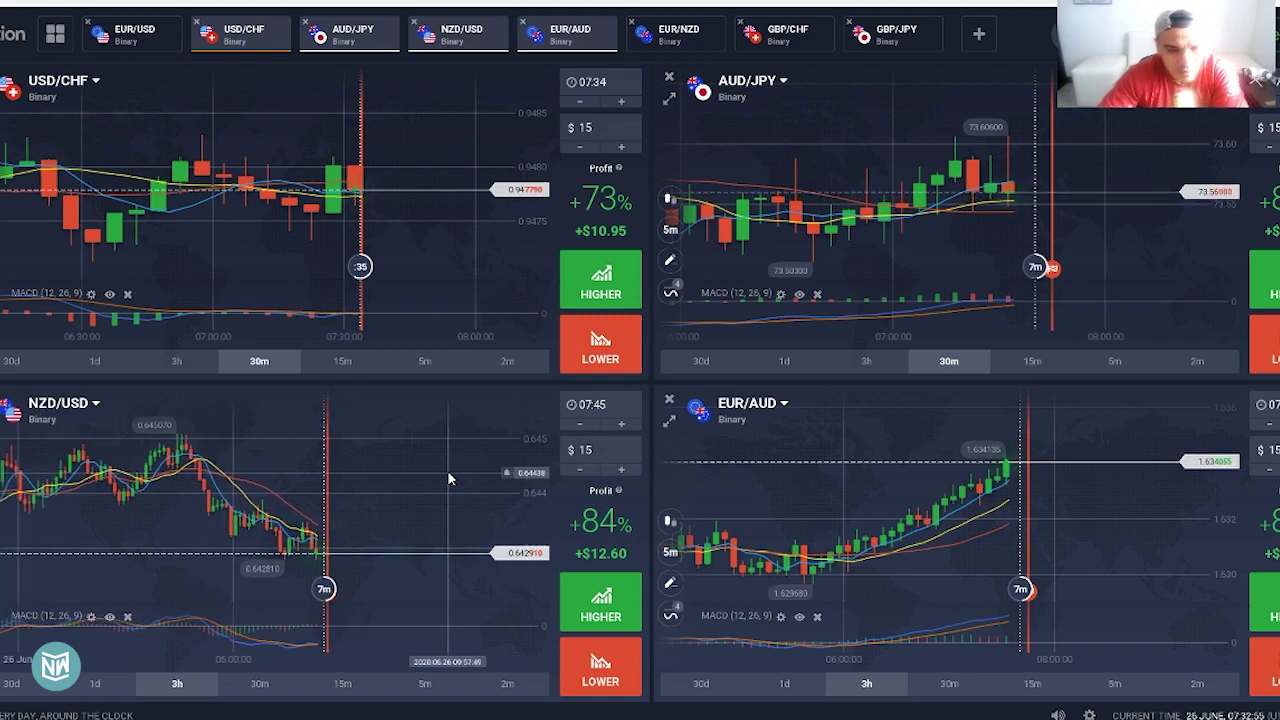
{"action": "scroll", "coordinate": [448, 478], "scroll_direction": "up", "scroll_amount": 5}
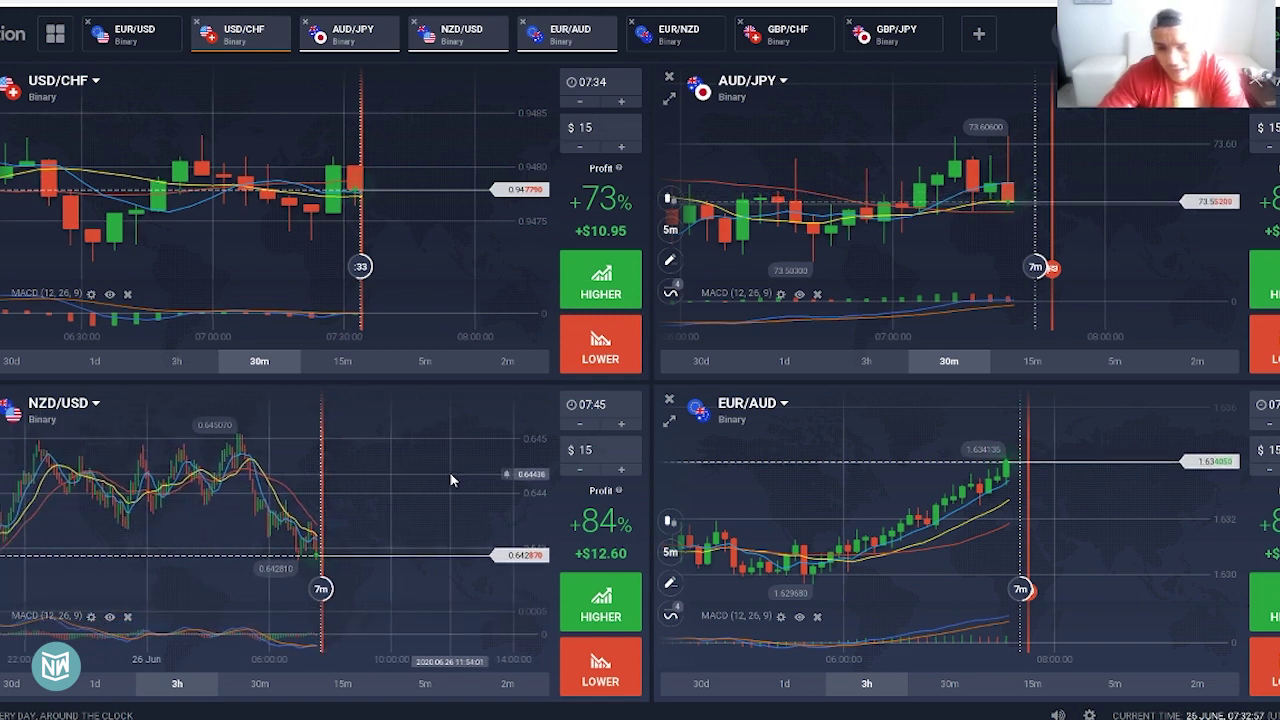
{"action": "scroll", "coordinate": [450, 478], "scroll_direction": "up", "scroll_amount": 5}
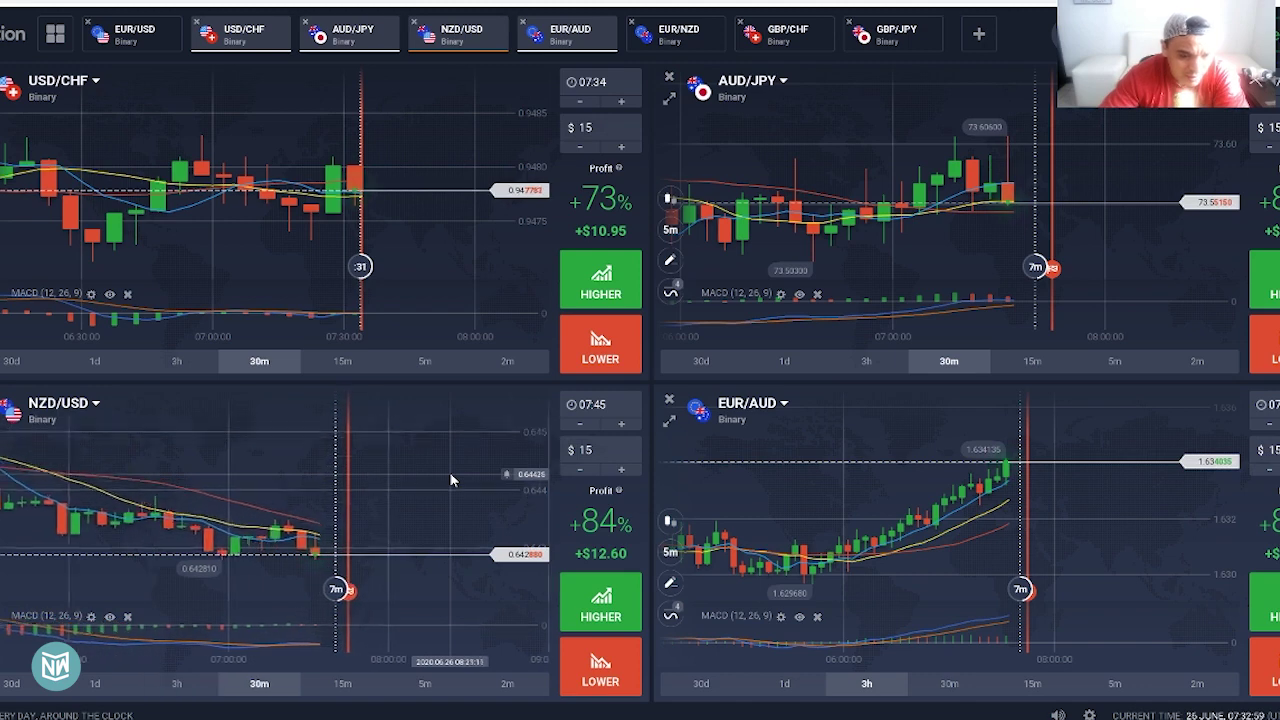
{"action": "scroll", "coordinate": [240, 550], "scroll_direction": "down", "scroll_amount": 4}
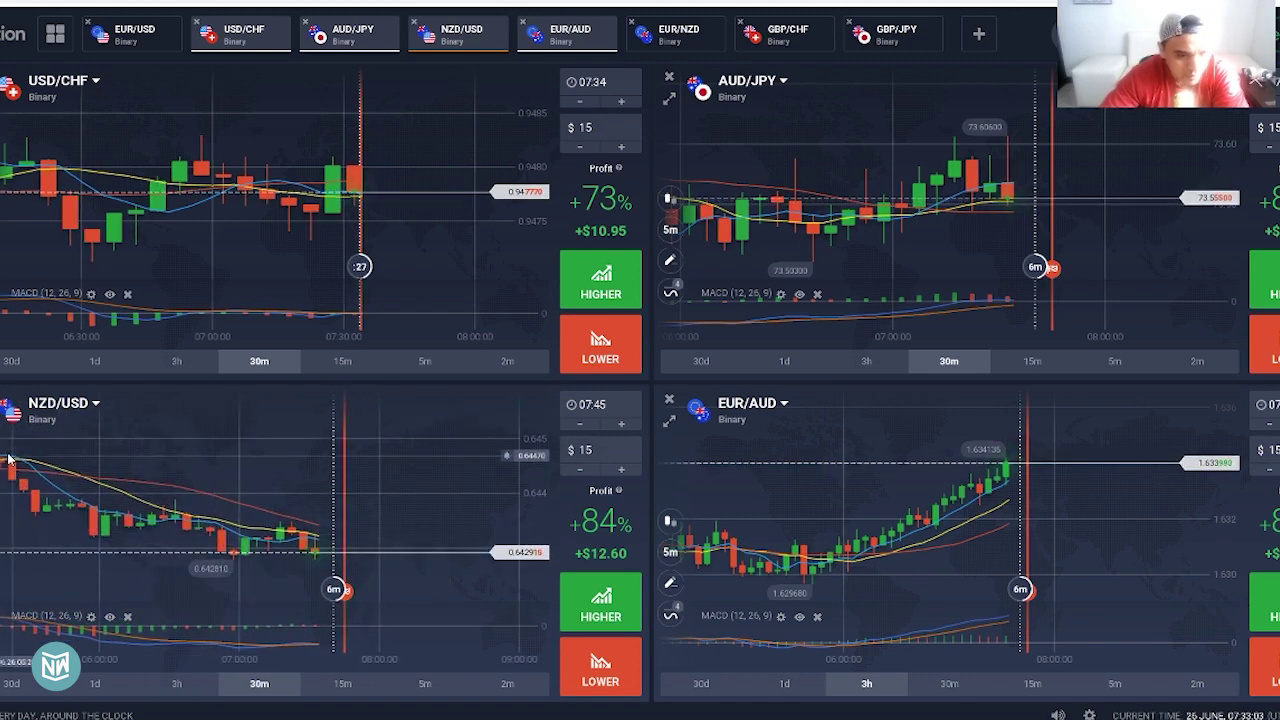
{"action": "scroll", "coordinate": [84, 477], "scroll_direction": "down", "scroll_amount": 2}
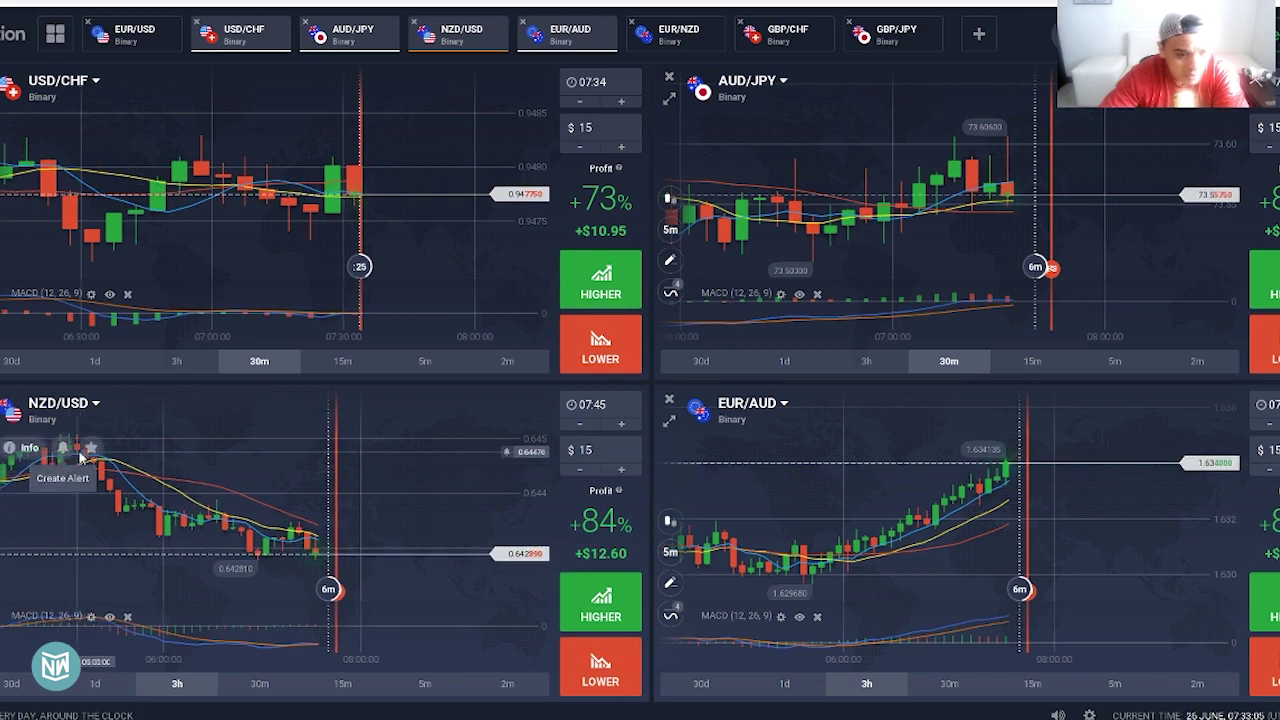
{"action": "scroll", "coordinate": [101, 467], "scroll_direction": "down", "scroll_amount": 5}
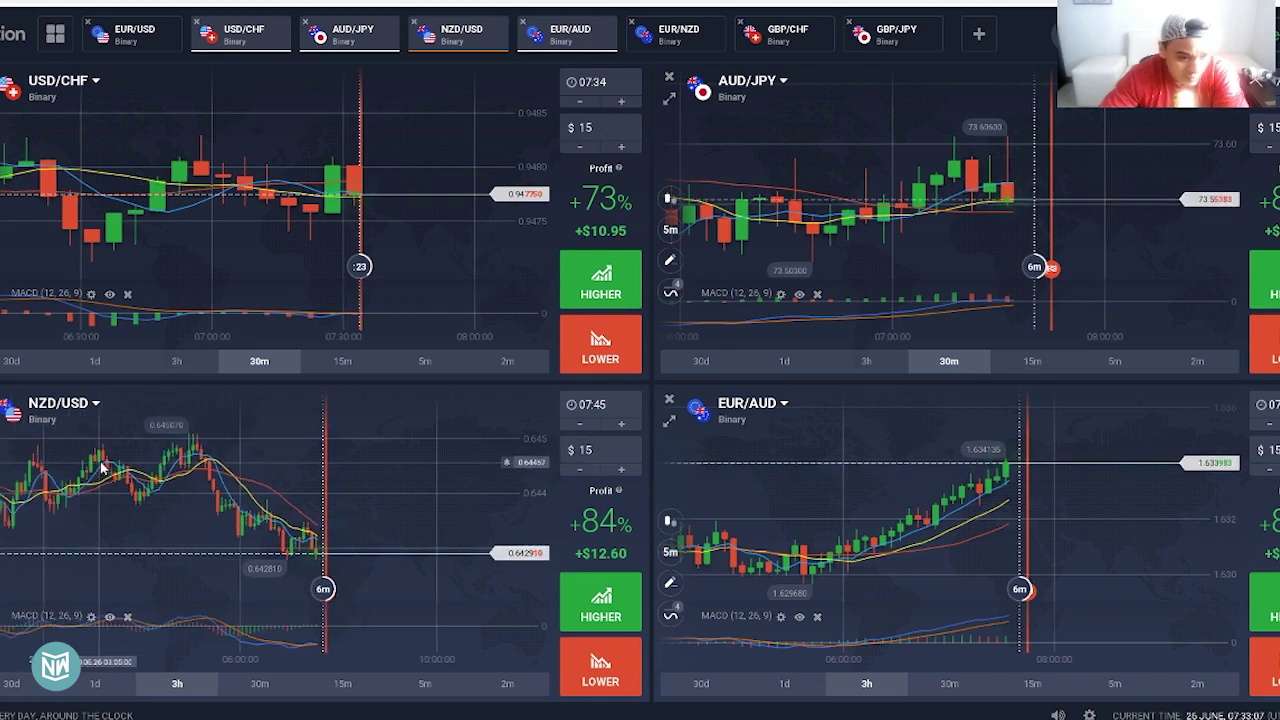
{"action": "scroll", "coordinate": [318, 468], "scroll_direction": "down", "scroll_amount": 4}
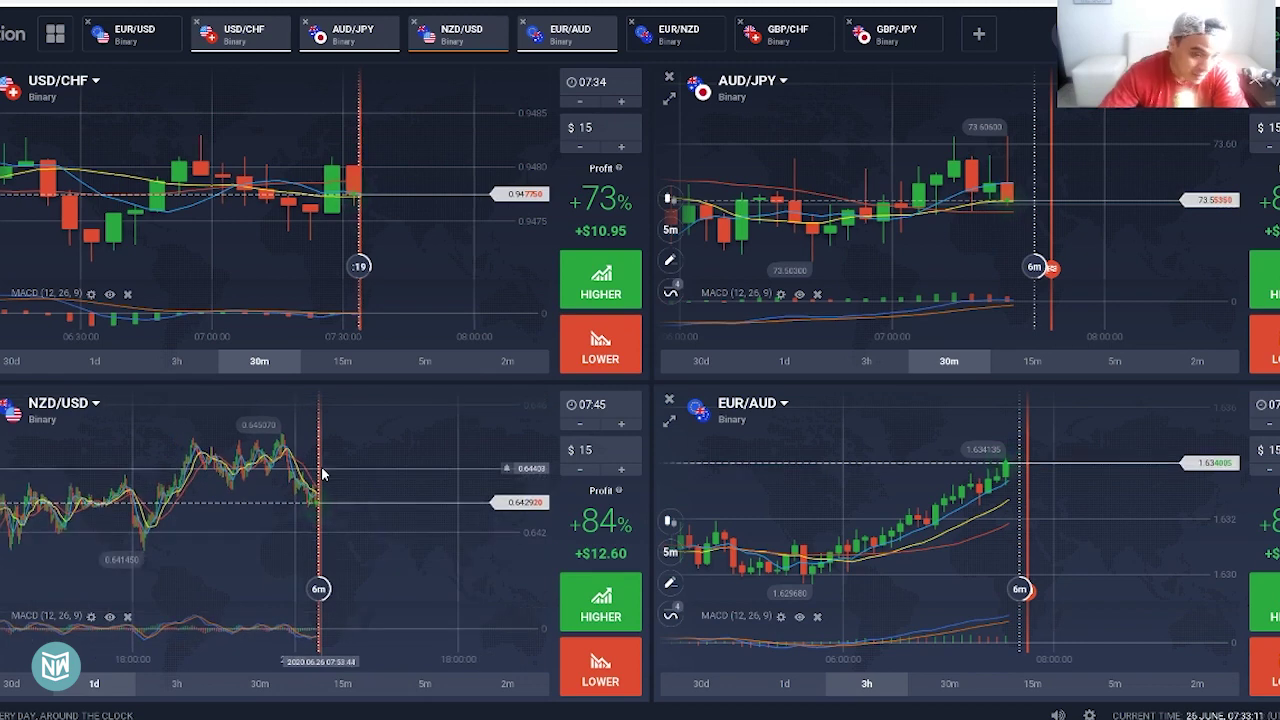
{"action": "scroll", "coordinate": [322, 474], "scroll_direction": "up", "scroll_amount": 6}
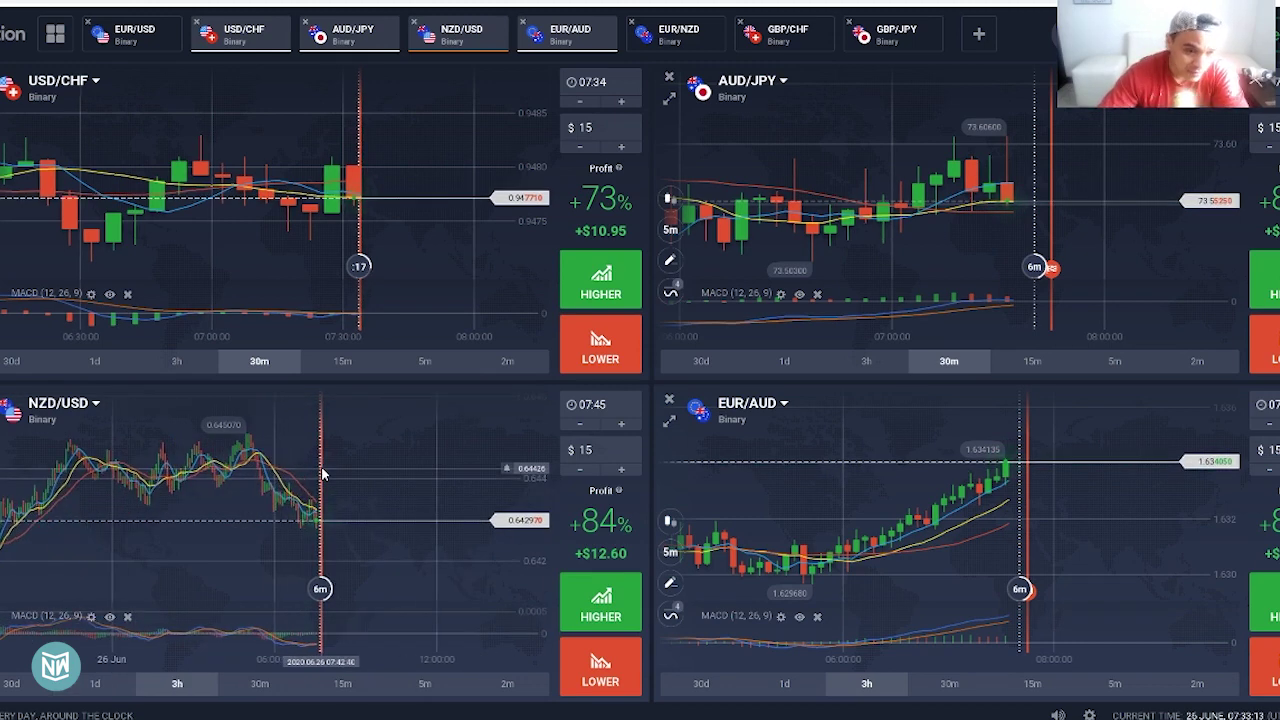
{"action": "scroll", "coordinate": [272, 454], "scroll_direction": "up", "scroll_amount": 3}
Pan NZD/USD to show the latest candles with empty space after the live candle
{"action": "left_click_drag", "start_coordinate": [264, 448], "coordinate": [434, 451]}
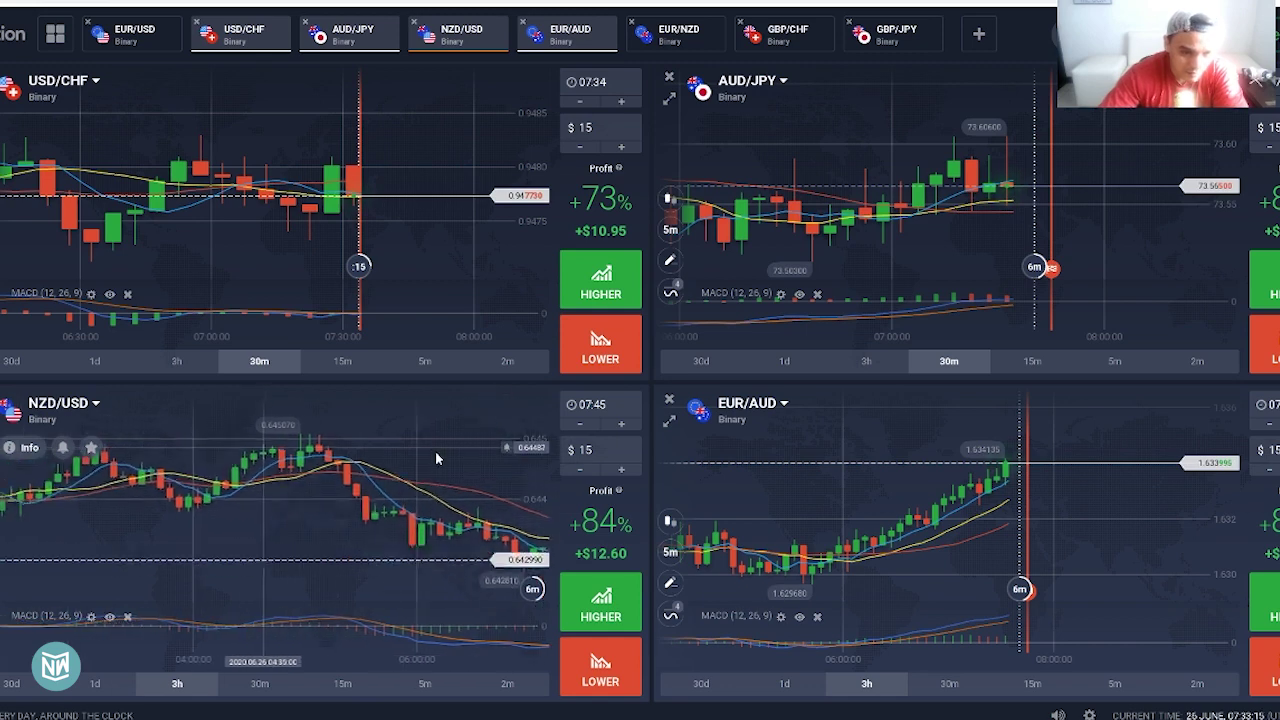
{"action": "scroll", "coordinate": [100, 492], "scroll_direction": "down", "scroll_amount": 2}
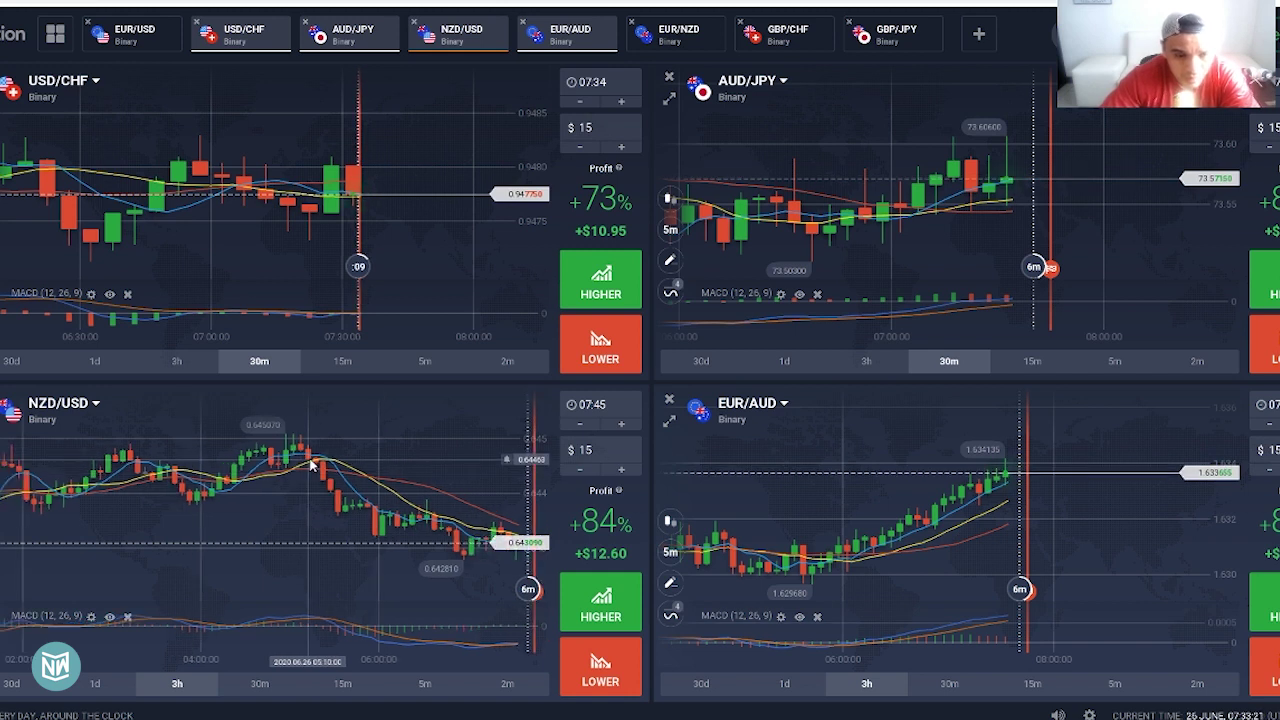
{"action": "left_click_drag", "start_coordinate": [305, 480], "coordinate": [230, 457]}
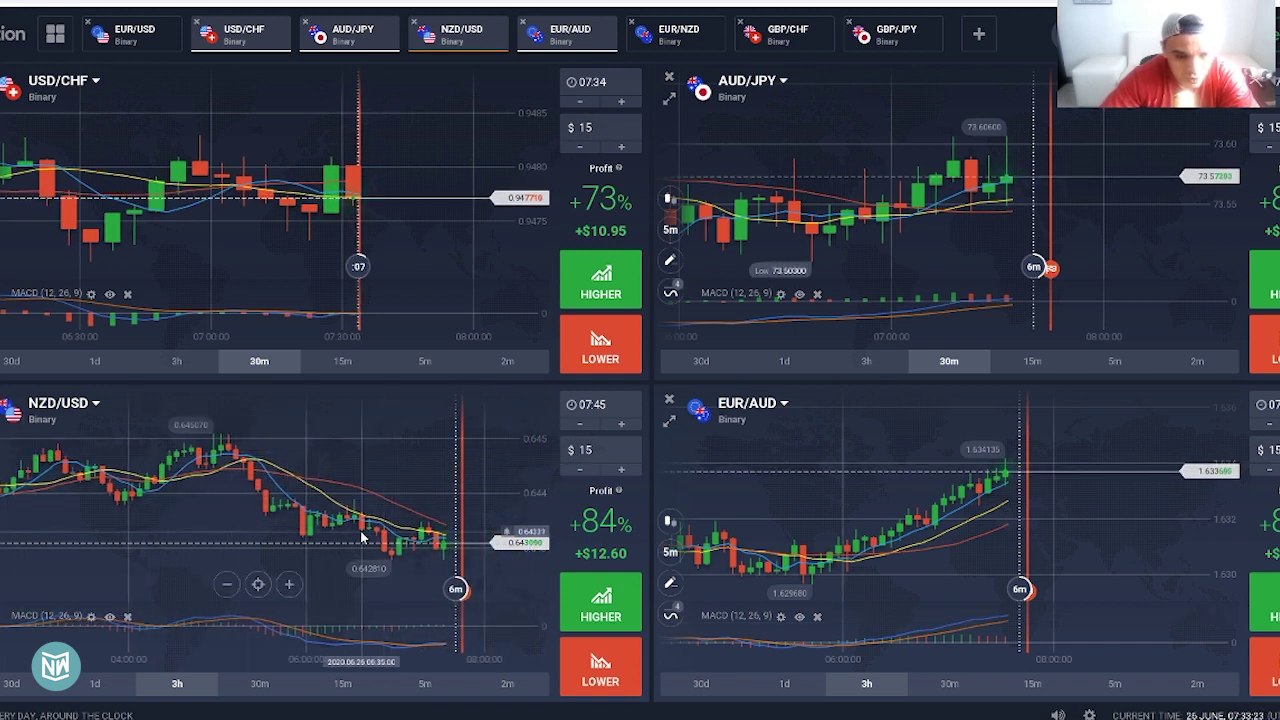
{"action": "scroll", "coordinate": [385, 474], "scroll_direction": "down", "scroll_amount": 2}
{"action": "scroll", "coordinate": [396, 475], "scroll_direction": "down", "scroll_amount": 3}
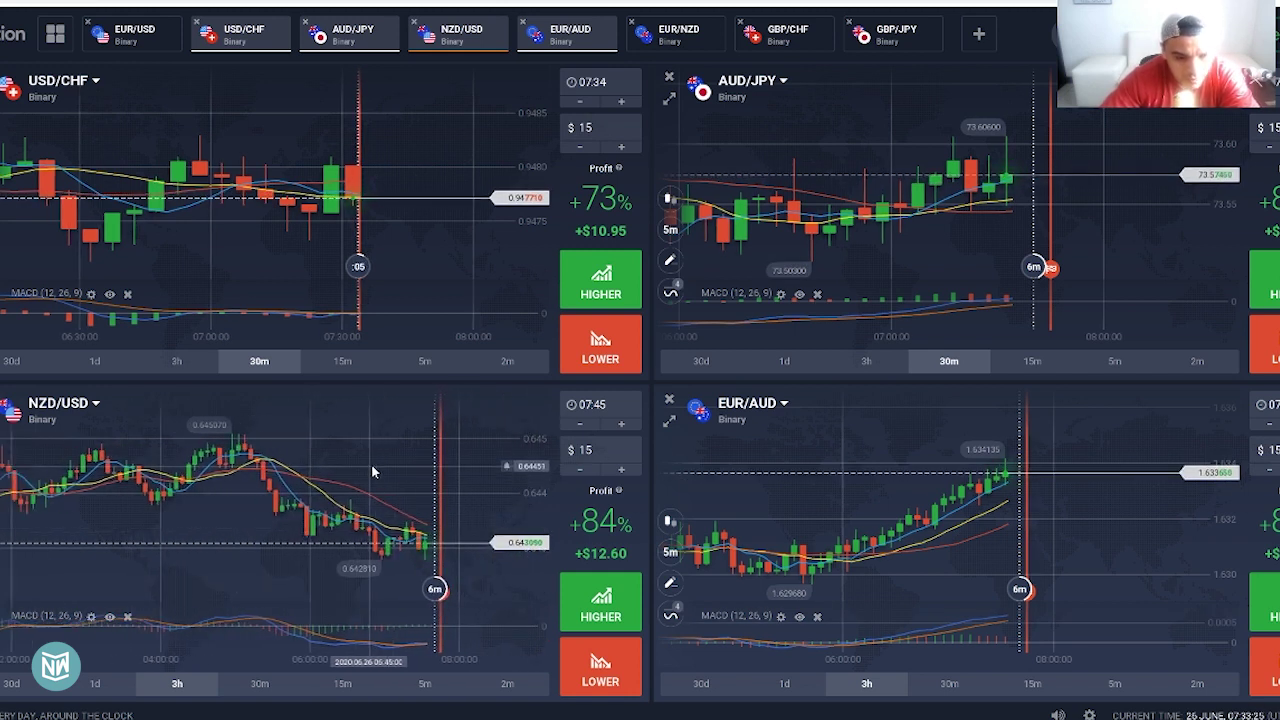
Switch NZD/USD to 1-hour candles and look over the history
{"action": "left_click", "coordinate": [8, 552]}
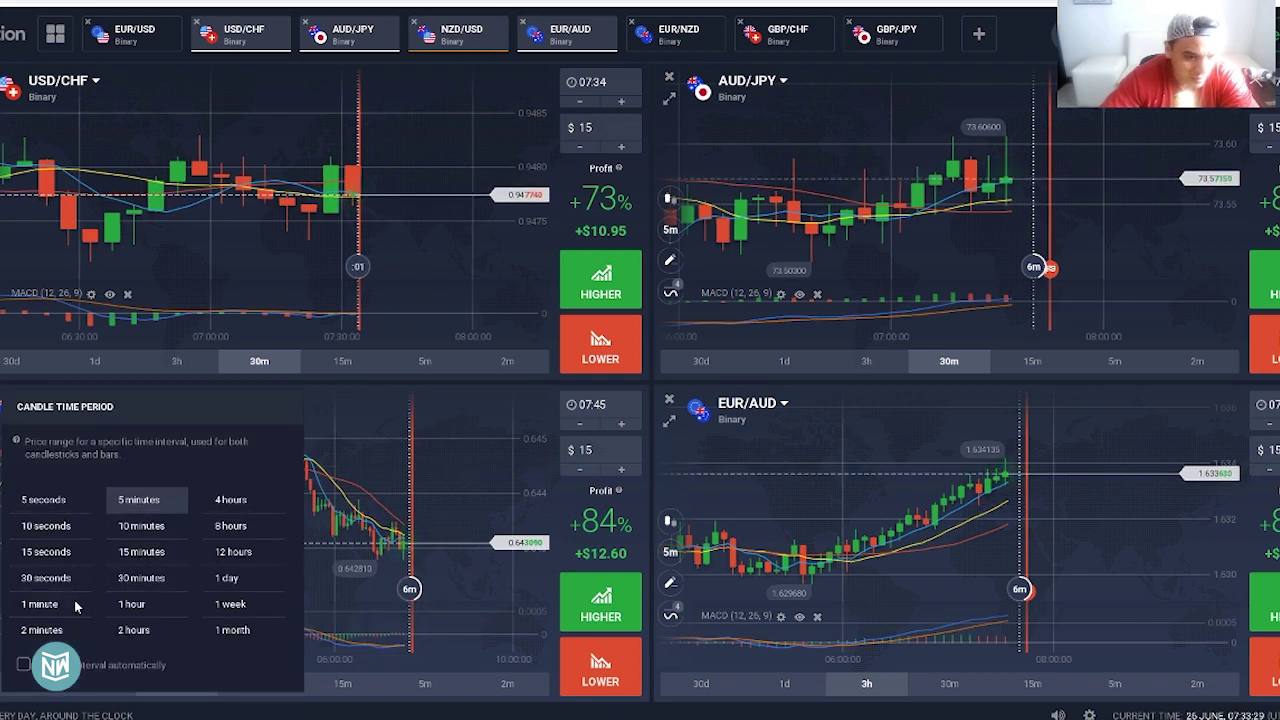
{"action": "left_click", "coordinate": [140, 604]}
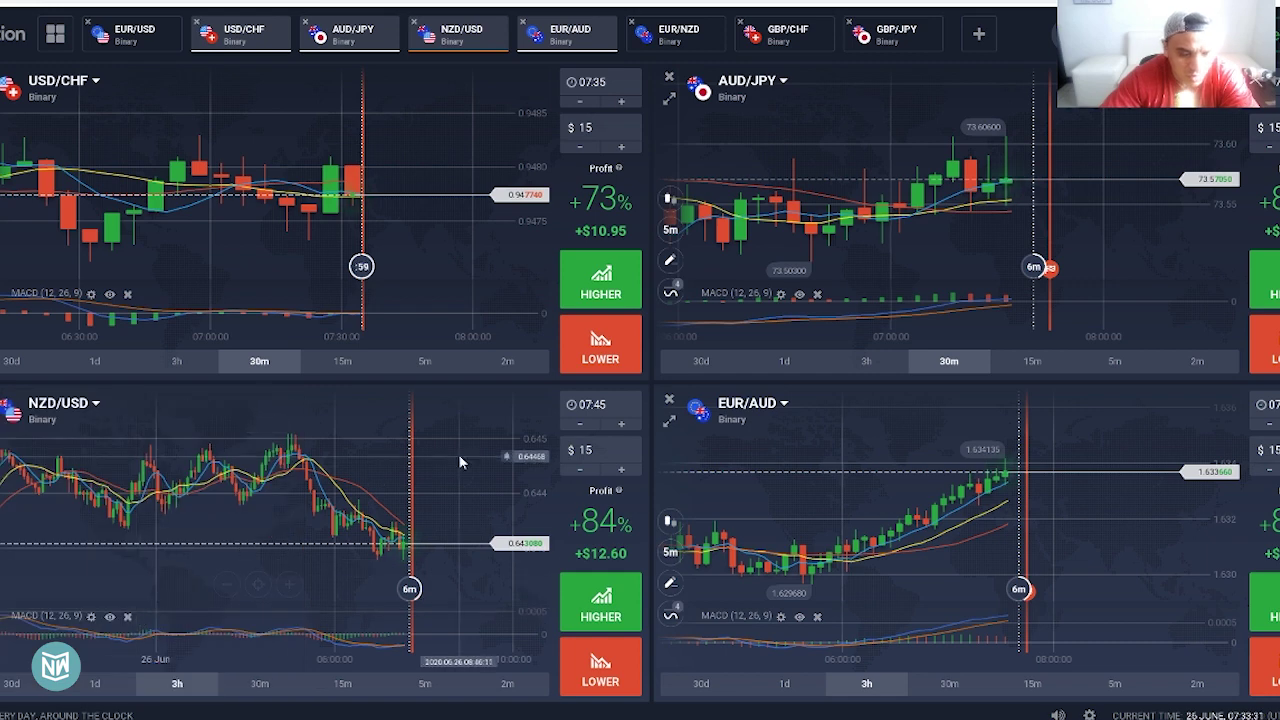
{"action": "scroll", "coordinate": [481, 483], "scroll_direction": "down", "scroll_amount": 5}
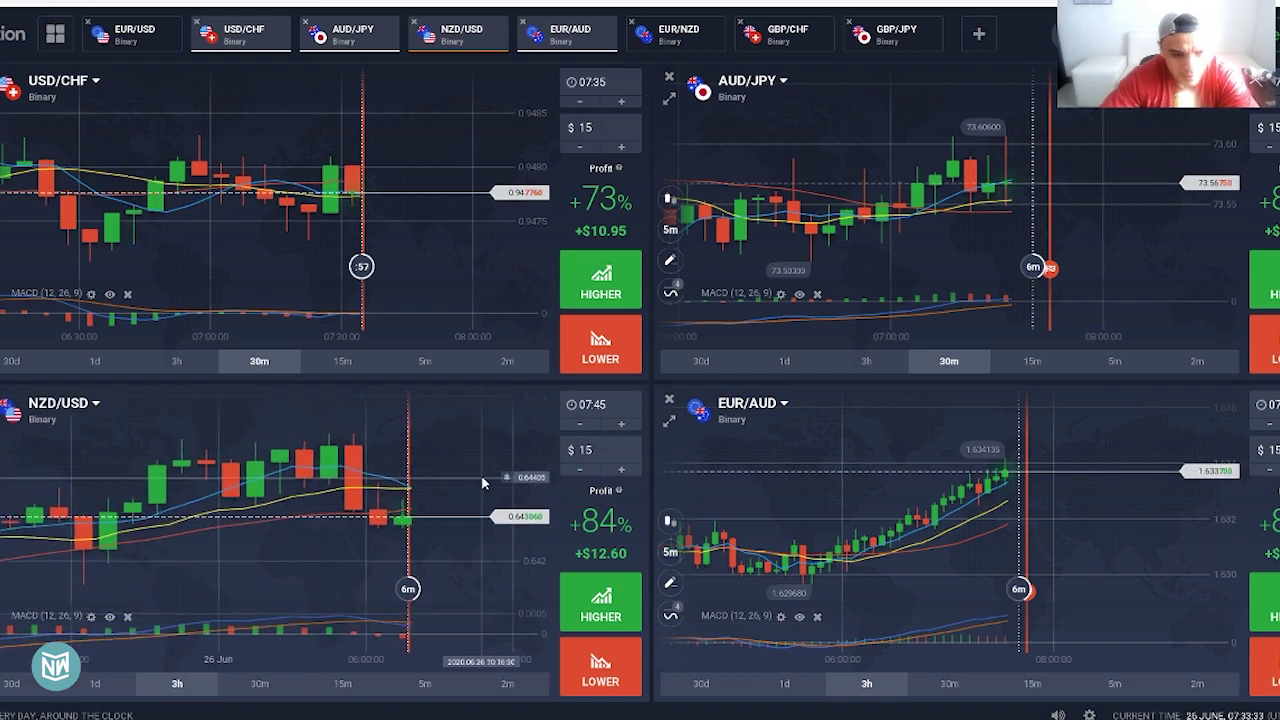
{"action": "scroll", "coordinate": [481, 483], "scroll_direction": "down", "scroll_amount": 4}
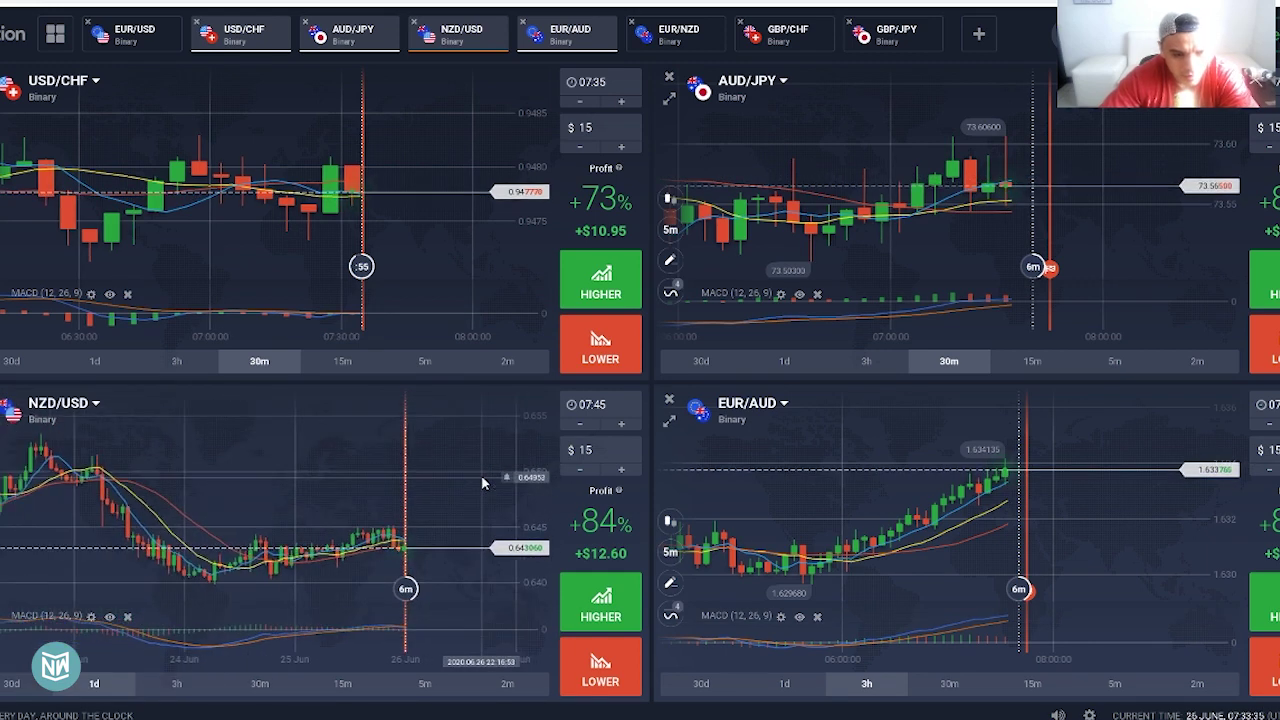
{"action": "scroll", "coordinate": [481, 483], "scroll_direction": "up", "scroll_amount": 2}
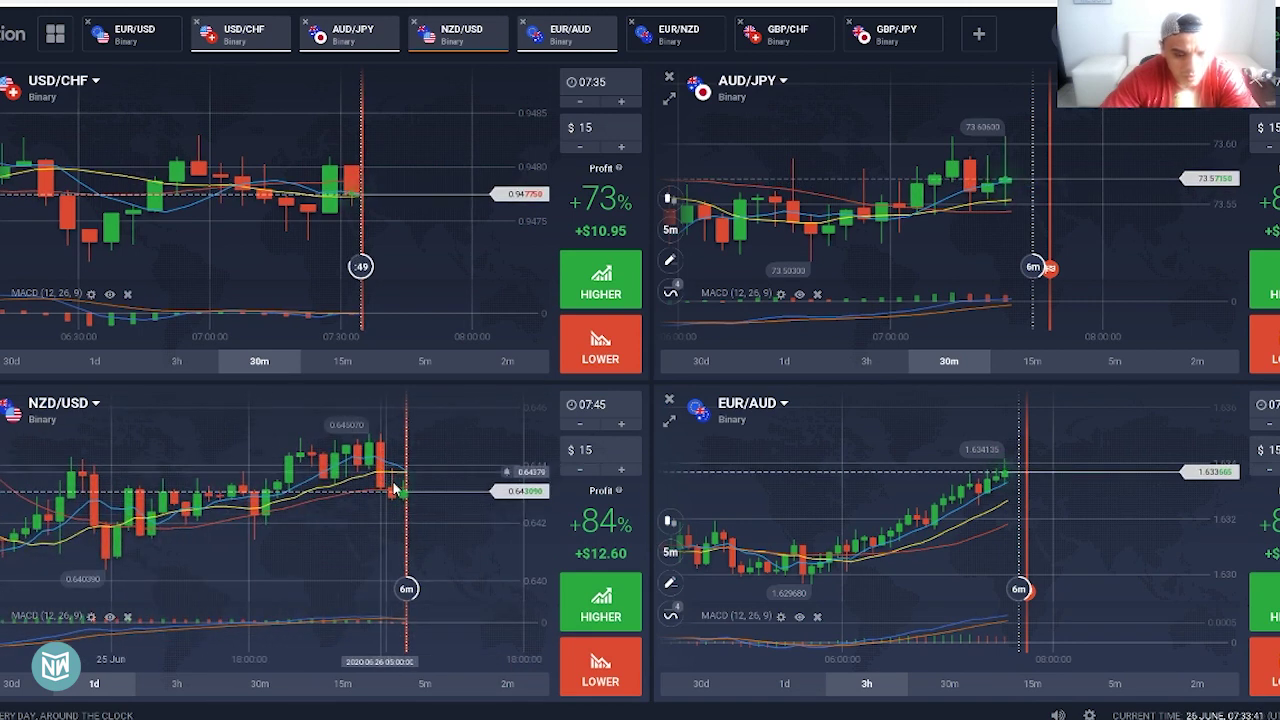
{"action": "scroll", "coordinate": [400, 495], "scroll_direction": "up", "scroll_amount": 3}
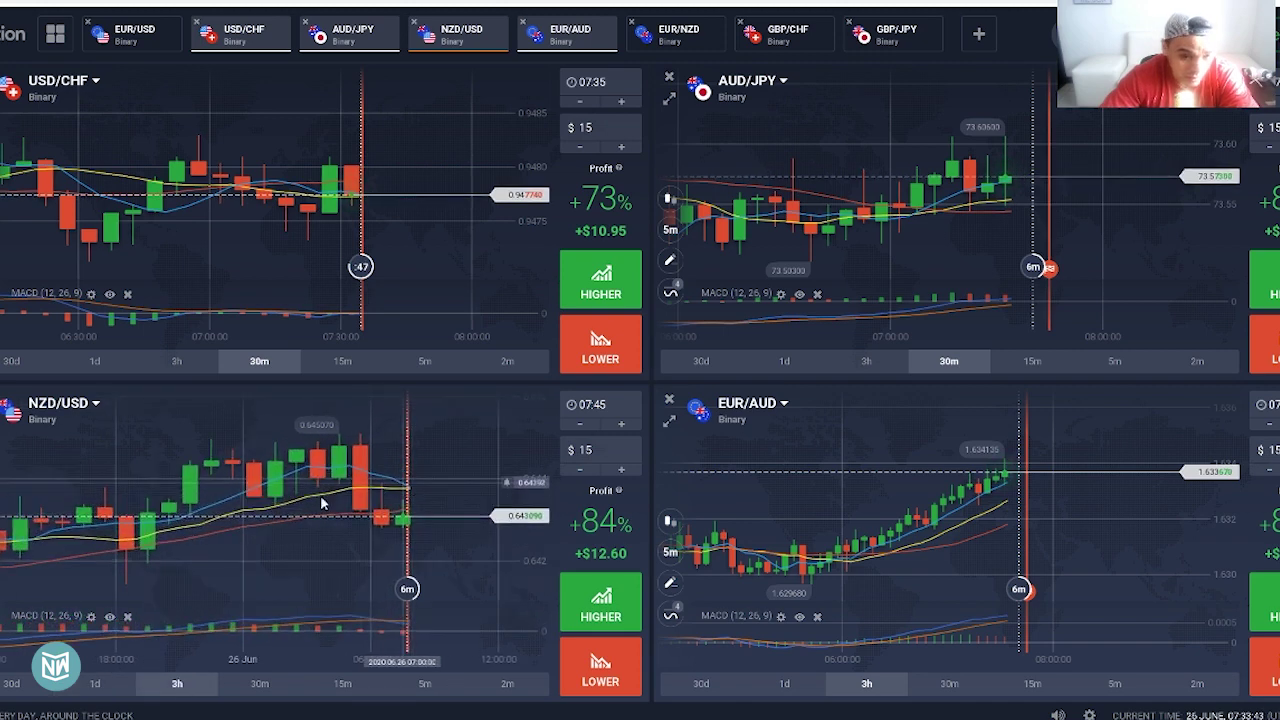
Return NZD/USD to 5-minute candles and zoom in on the latest half hour
{"action": "left_click", "coordinate": [5, 551]}
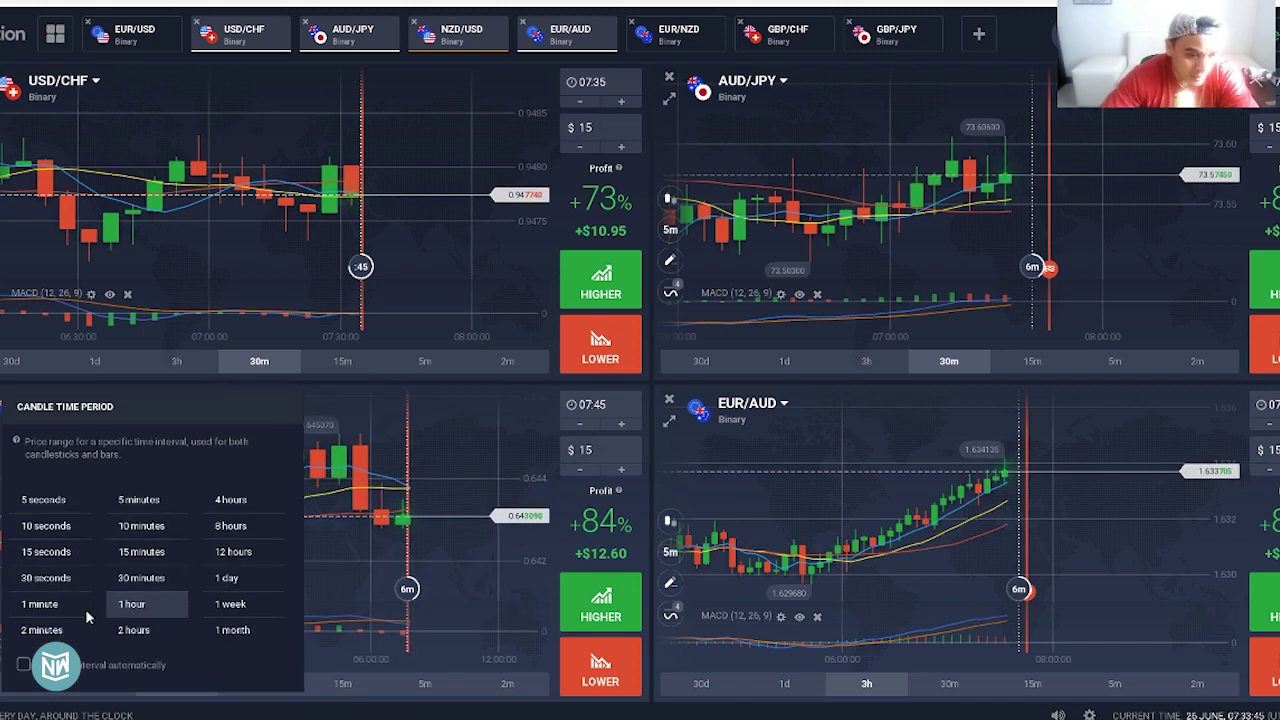
{"action": "left_click", "coordinate": [138, 519]}
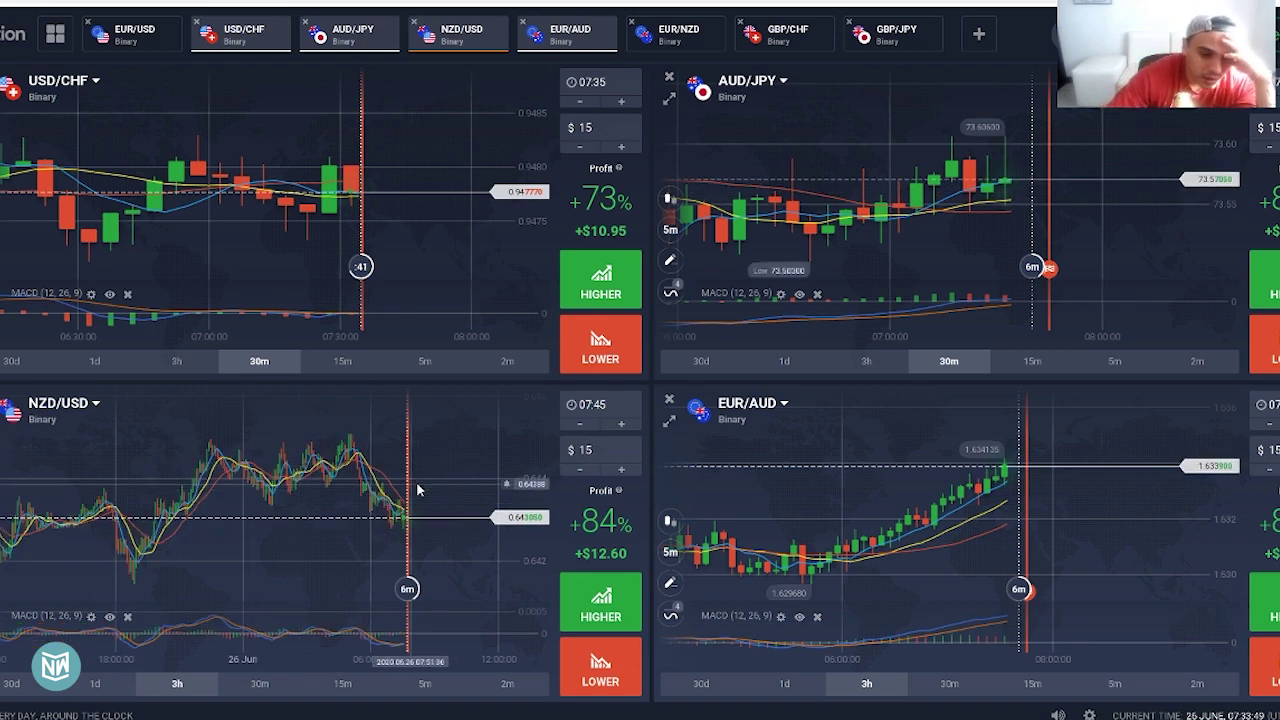
{"action": "scroll", "coordinate": [418, 490], "scroll_direction": "up", "scroll_amount": 5}
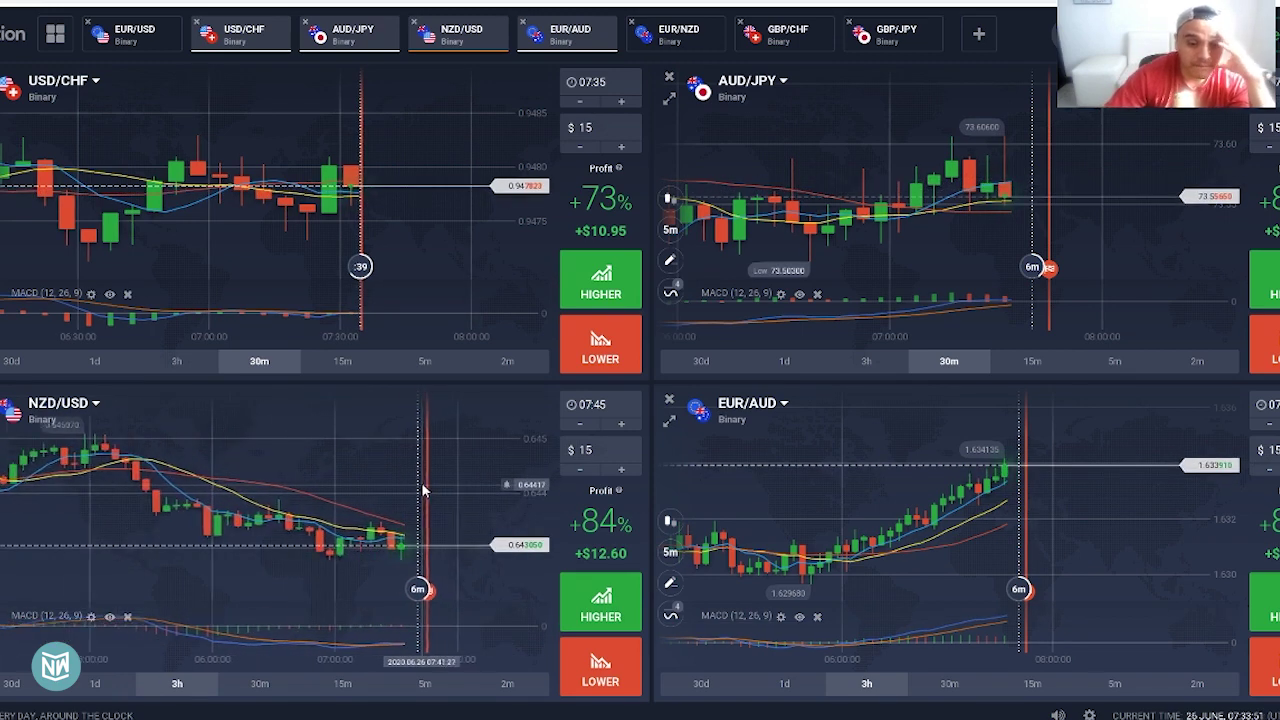
{"action": "scroll", "coordinate": [424, 488], "scroll_direction": "up", "scroll_amount": 2}
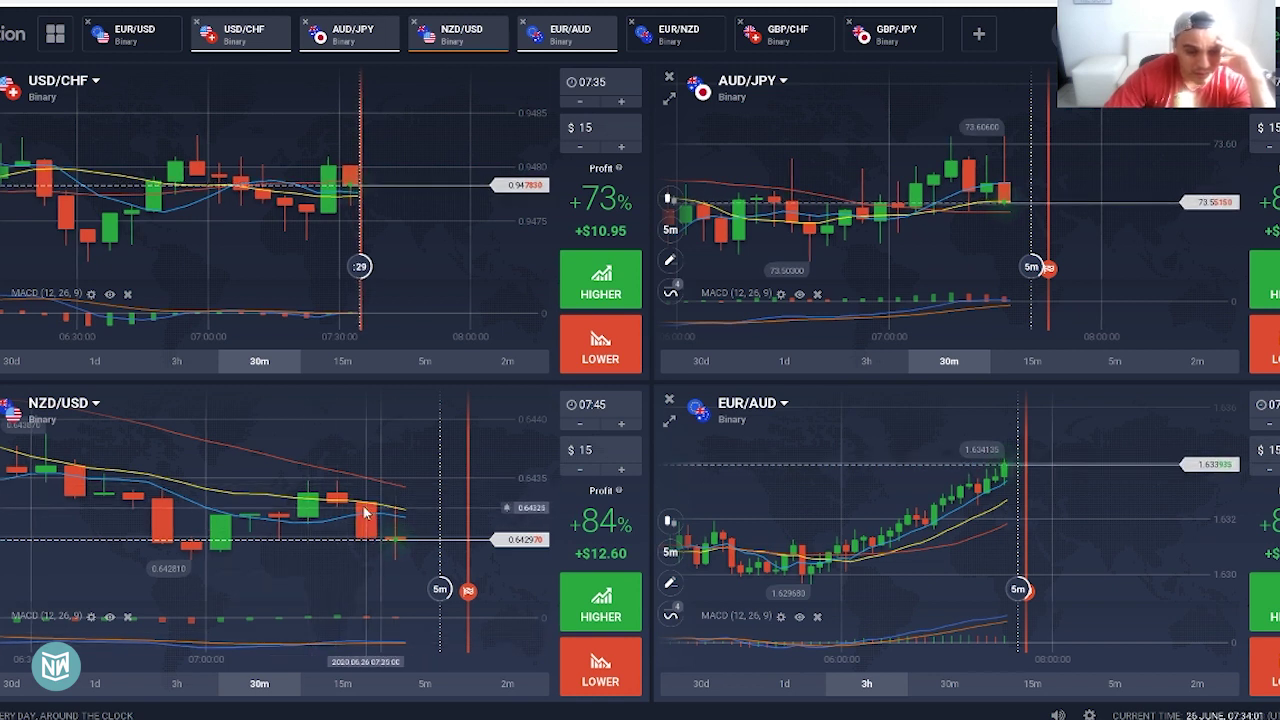
{"action": "scroll", "coordinate": [365, 511], "scroll_direction": "down", "scroll_amount": 5}
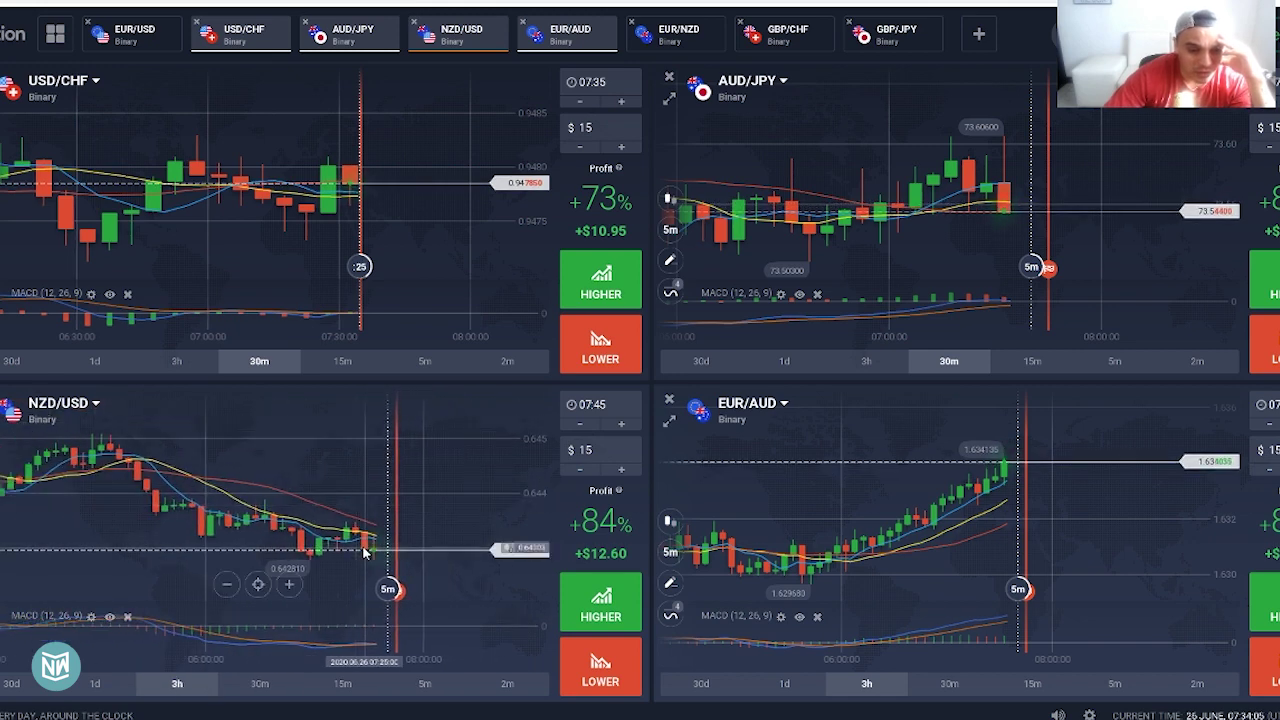
{"action": "scroll", "coordinate": [400, 560], "scroll_direction": "up", "scroll_amount": 2}
{"action": "scroll", "coordinate": [400, 560], "scroll_direction": "up", "scroll_amount": 3}
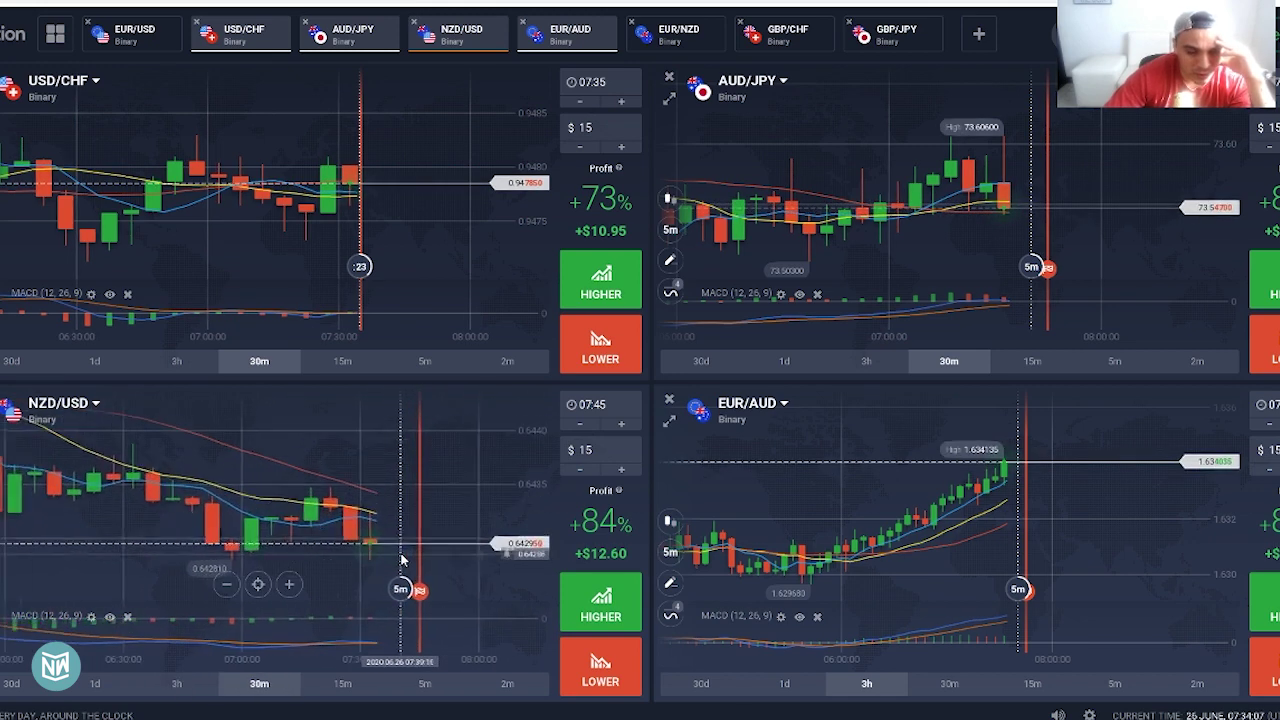
{"action": "scroll", "coordinate": [378, 520], "scroll_direction": "up", "scroll_amount": 1}
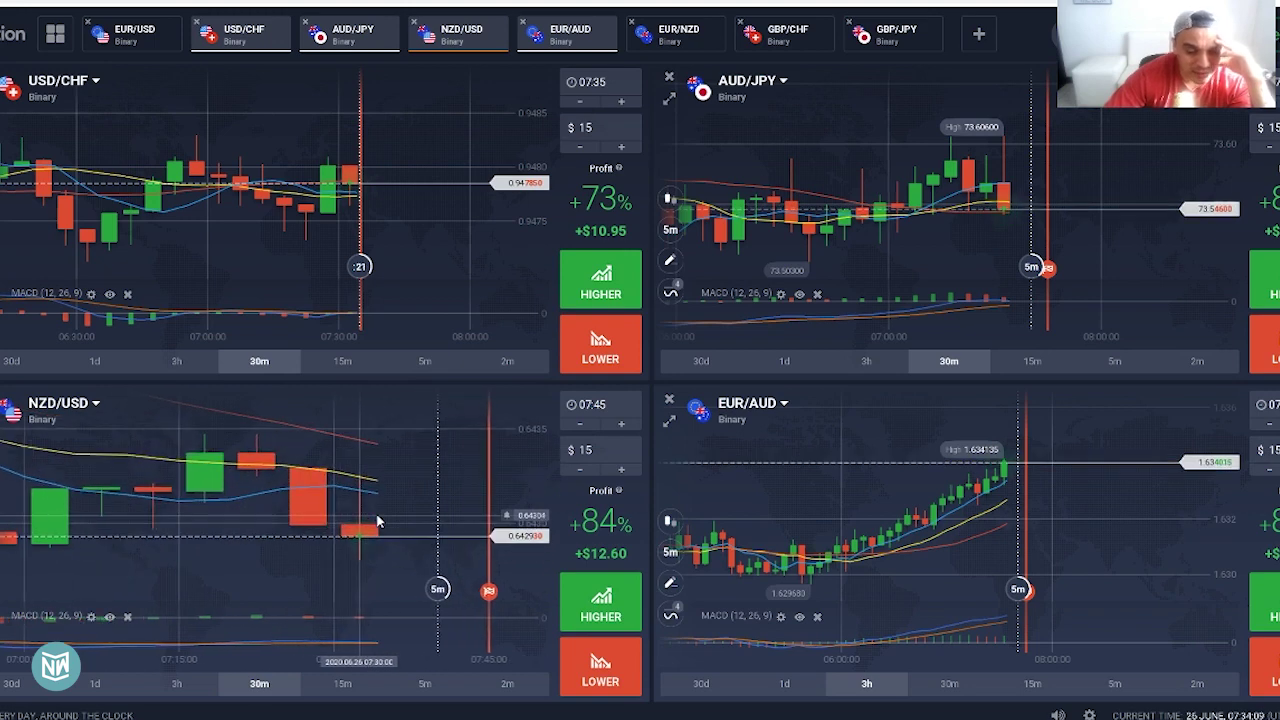
{"action": "scroll", "coordinate": [195, 533], "scroll_direction": "down", "scroll_amount": 3}
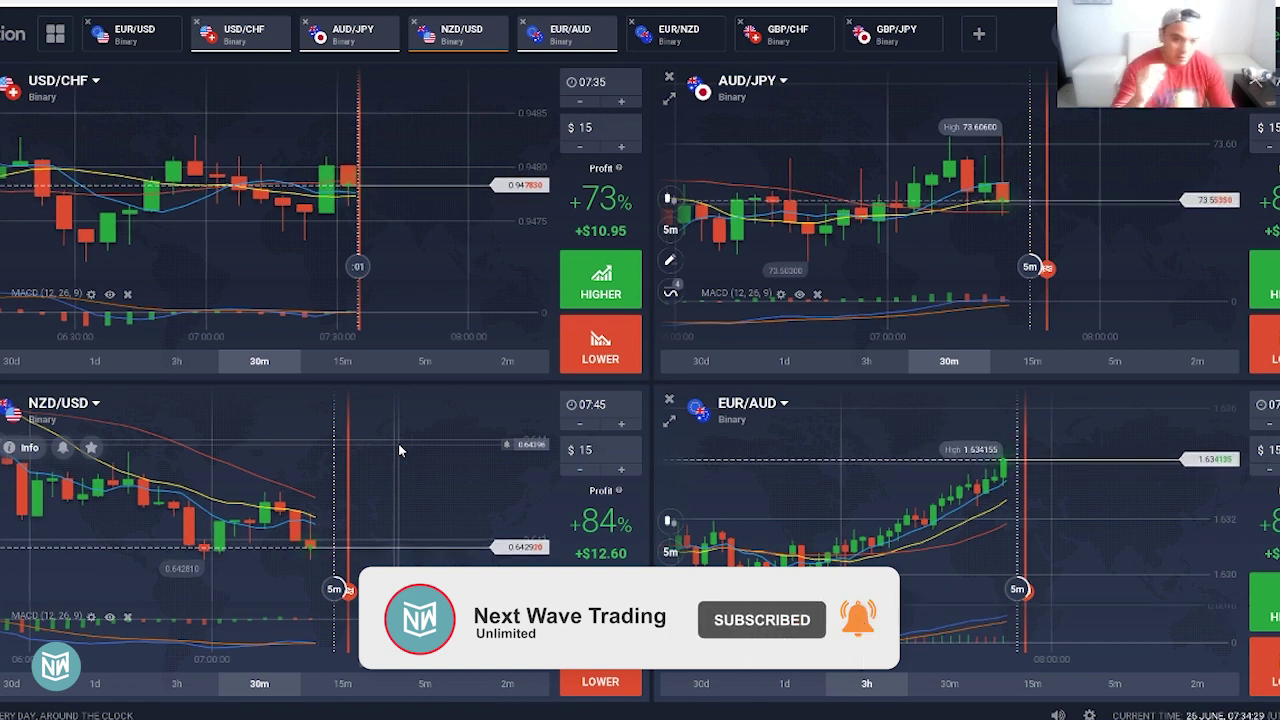
Zoom NZD/USD out a notch so past candles up to 08:00 are visible
{"action": "scroll", "coordinate": [397, 452], "scroll_direction": "down", "scroll_amount": 3}
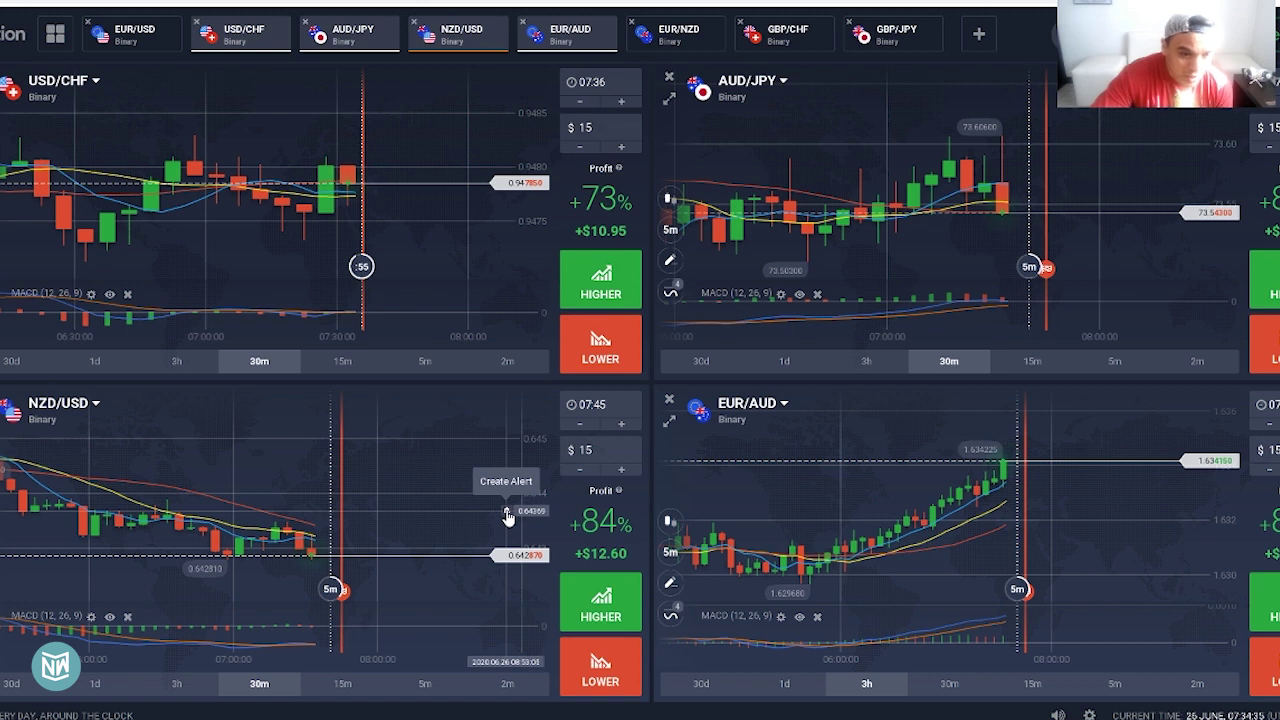
Add a NZD/USD price alert at 0.64369, delete it, and zoom into the latest 30m candles
{"action": "left_click", "coordinate": [507, 515]}
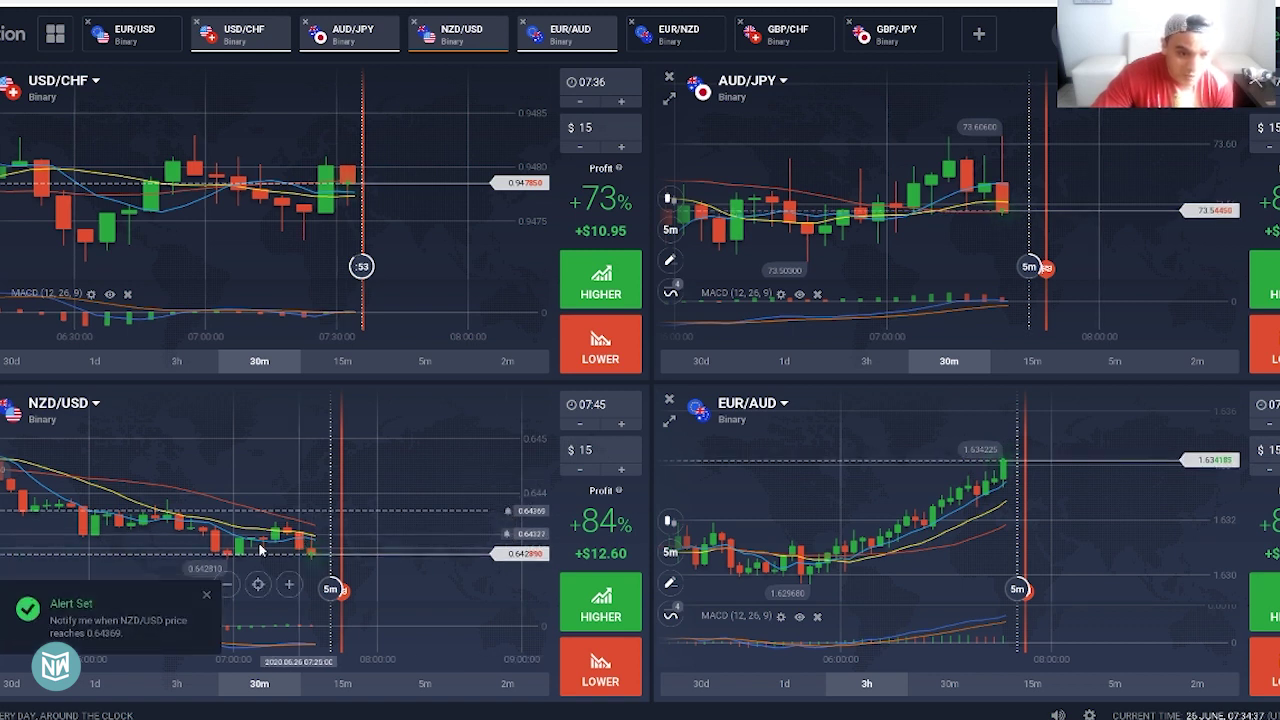
{"action": "scroll", "coordinate": [226, 558], "scroll_direction": "down", "scroll_amount": 2}
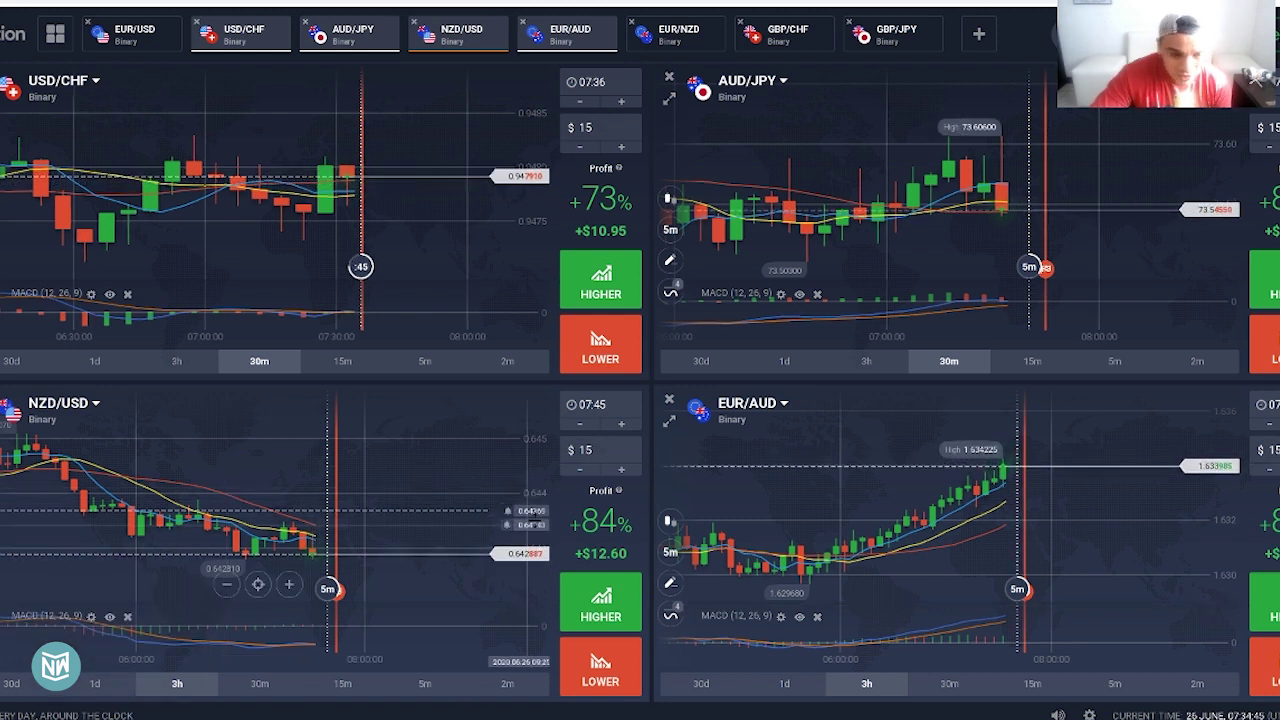
{"action": "left_click", "coordinate": [494, 511]}
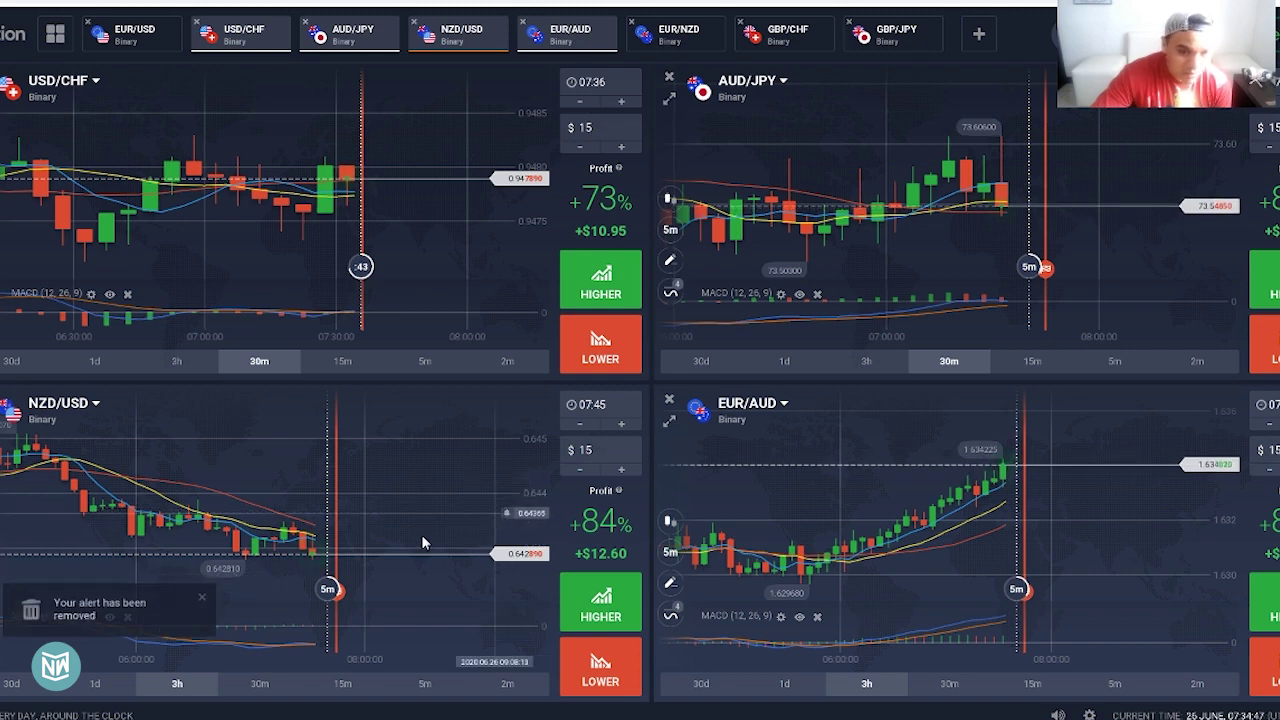
{"action": "scroll", "coordinate": [400, 542], "scroll_direction": "up", "scroll_amount": 3}
{"action": "scroll", "coordinate": [369, 550], "scroll_direction": "up", "scroll_amount": 3}
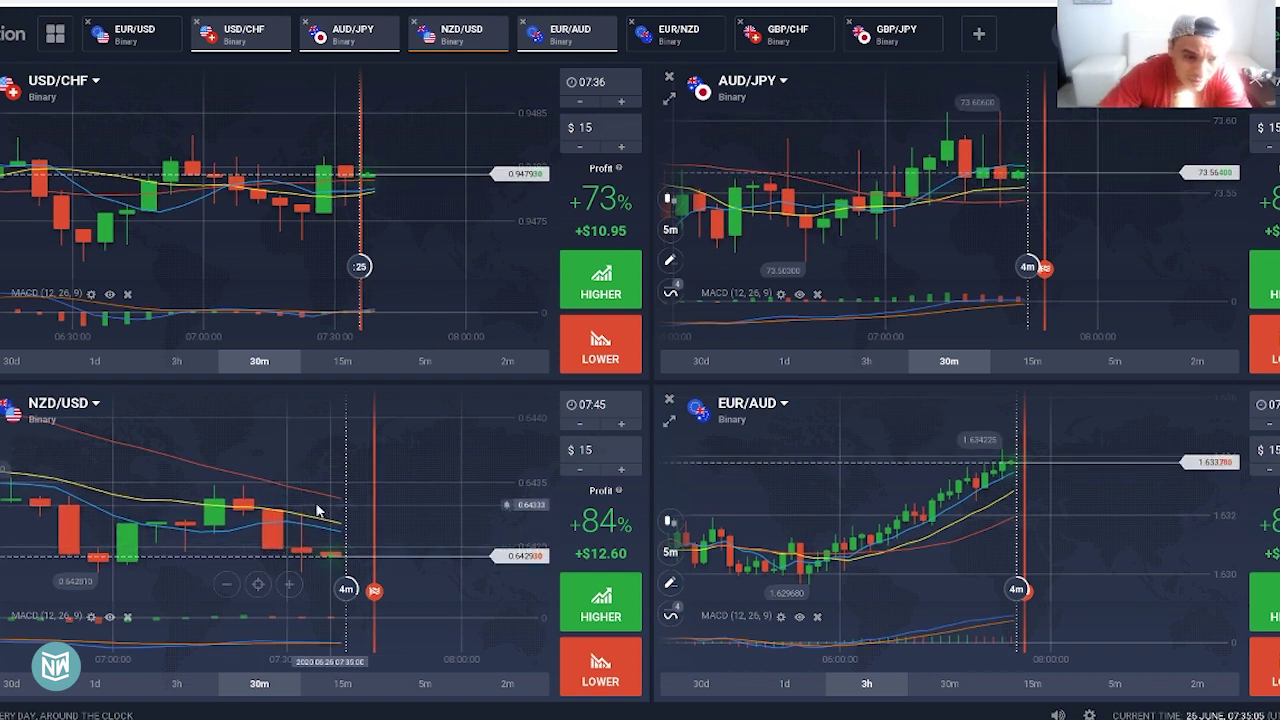
Zoom the NZD/USD chart out horizontally to show more recent candles
{"action": "scroll", "coordinate": [313, 446], "scroll_direction": "down", "scroll_amount": 2}
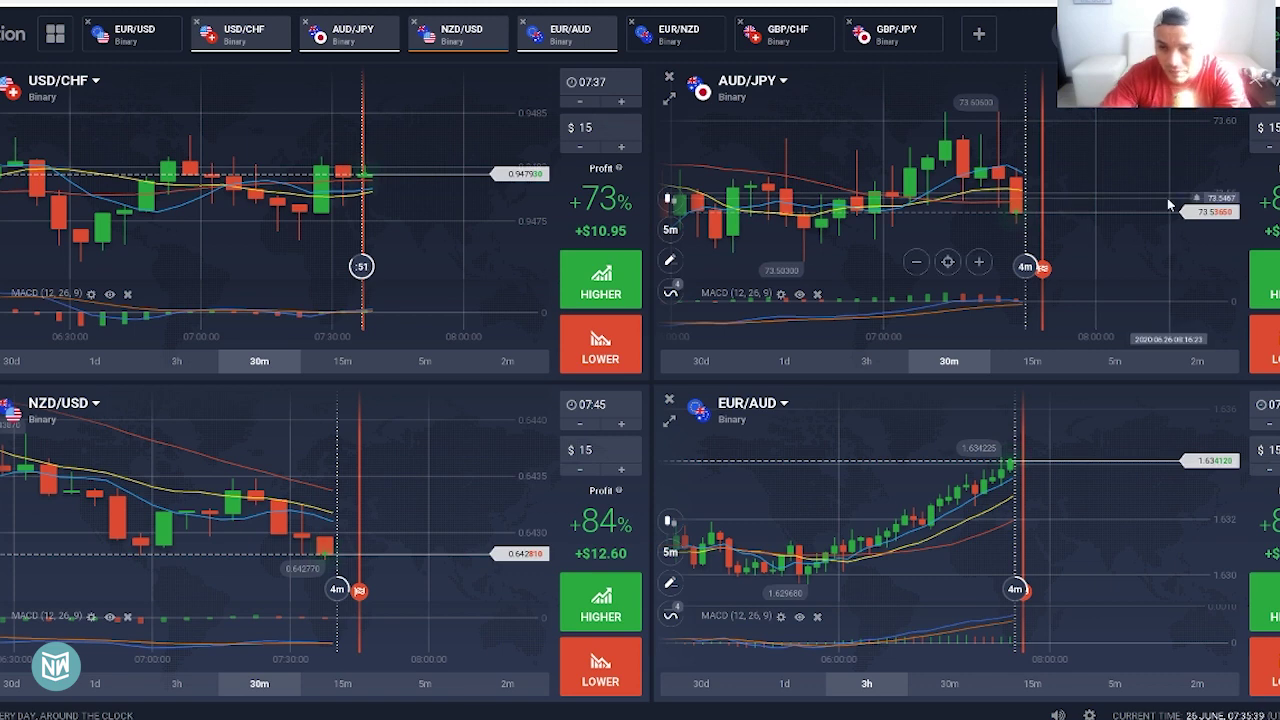
Toggle AUD/JPY between 3h and 30m zoom, ending on a 30m close-up of the latest candles
{"action": "scroll", "coordinate": [1140, 197], "scroll_direction": "down", "scroll_amount": 3}
{"action": "scroll", "coordinate": [1124, 195], "scroll_direction": "down", "scroll_amount": 3}
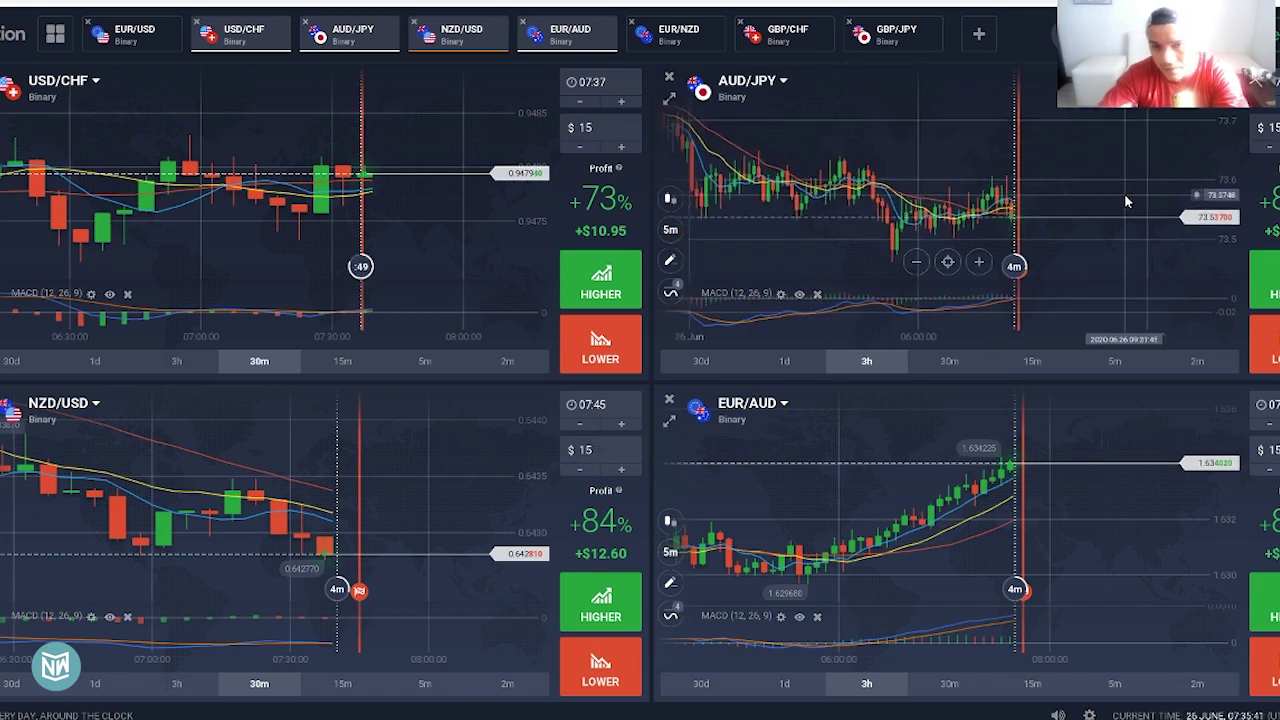
{"action": "scroll", "coordinate": [1032, 143], "scroll_direction": "up", "scroll_amount": 3}
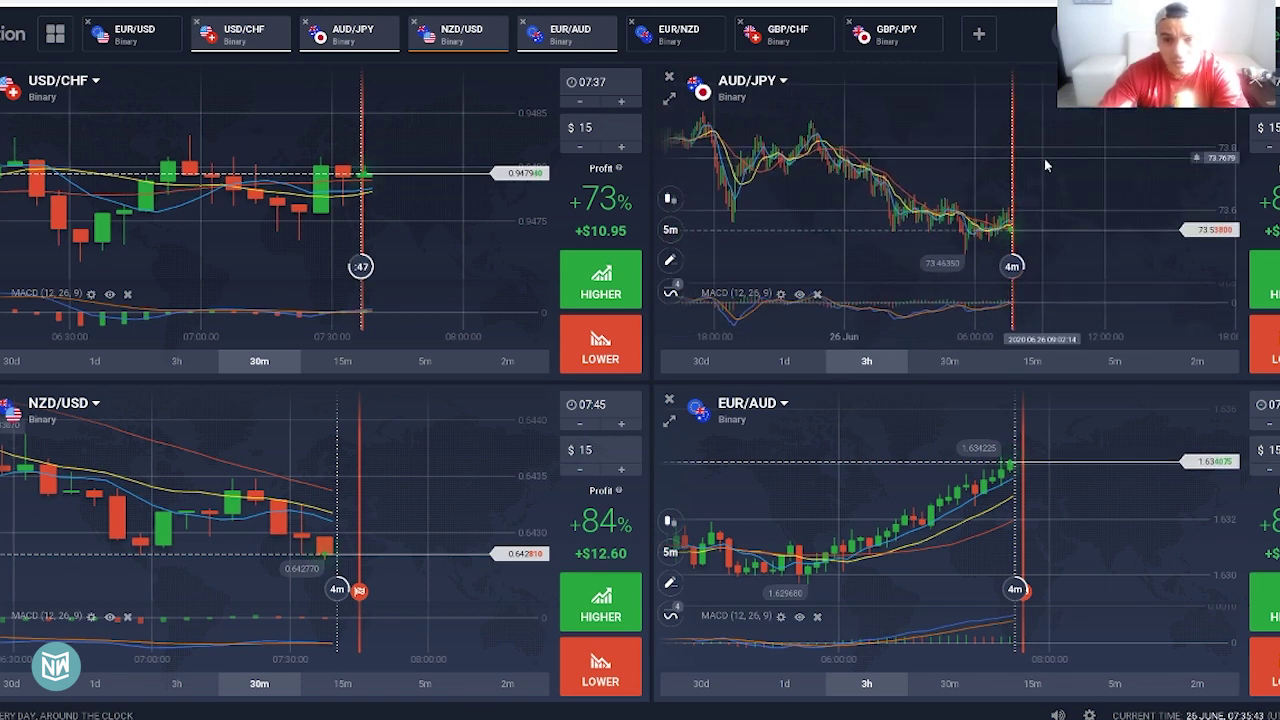
{"action": "scroll", "coordinate": [1054, 164], "scroll_direction": "up", "scroll_amount": 5}
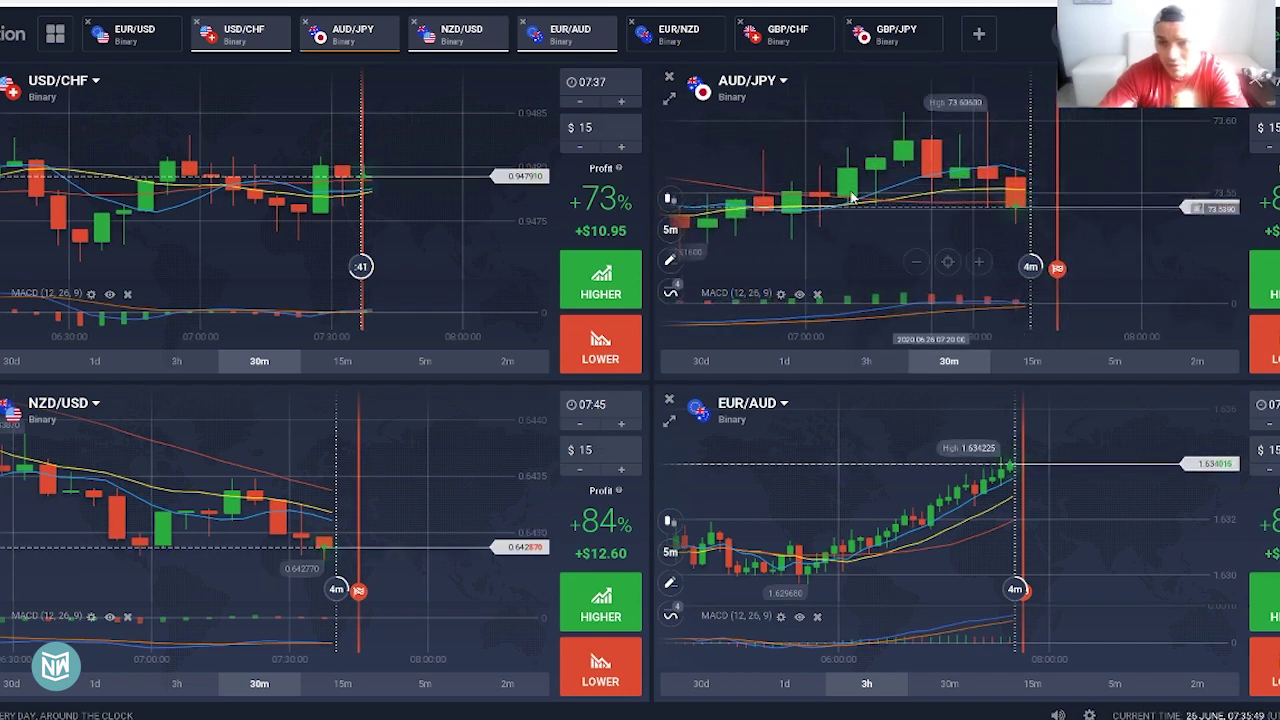
{"action": "scroll", "coordinate": [800, 163], "scroll_direction": "down", "scroll_amount": 4}
{"action": "scroll", "coordinate": [800, 168], "scroll_direction": "down", "scroll_amount": 5}
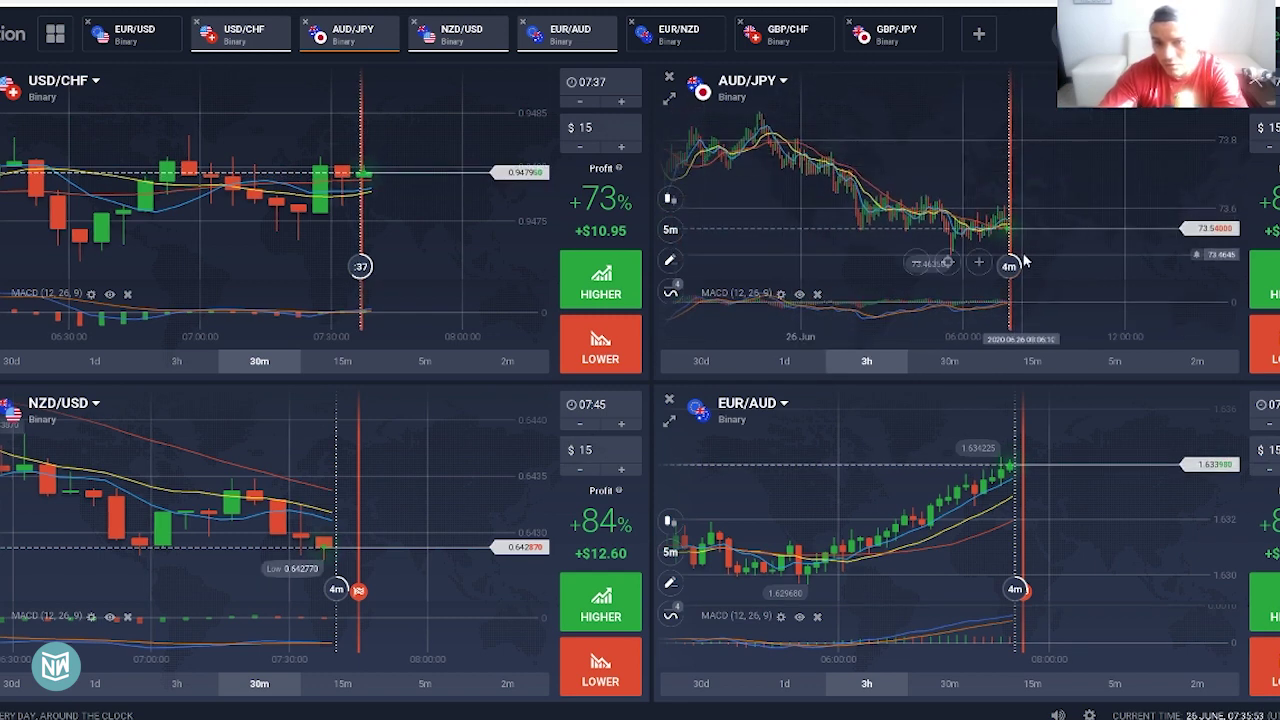
{"action": "scroll", "coordinate": [1074, 229], "scroll_direction": "down", "scroll_amount": 2}
{"action": "scroll", "coordinate": [1076, 230], "scroll_direction": "up", "scroll_amount": 8}
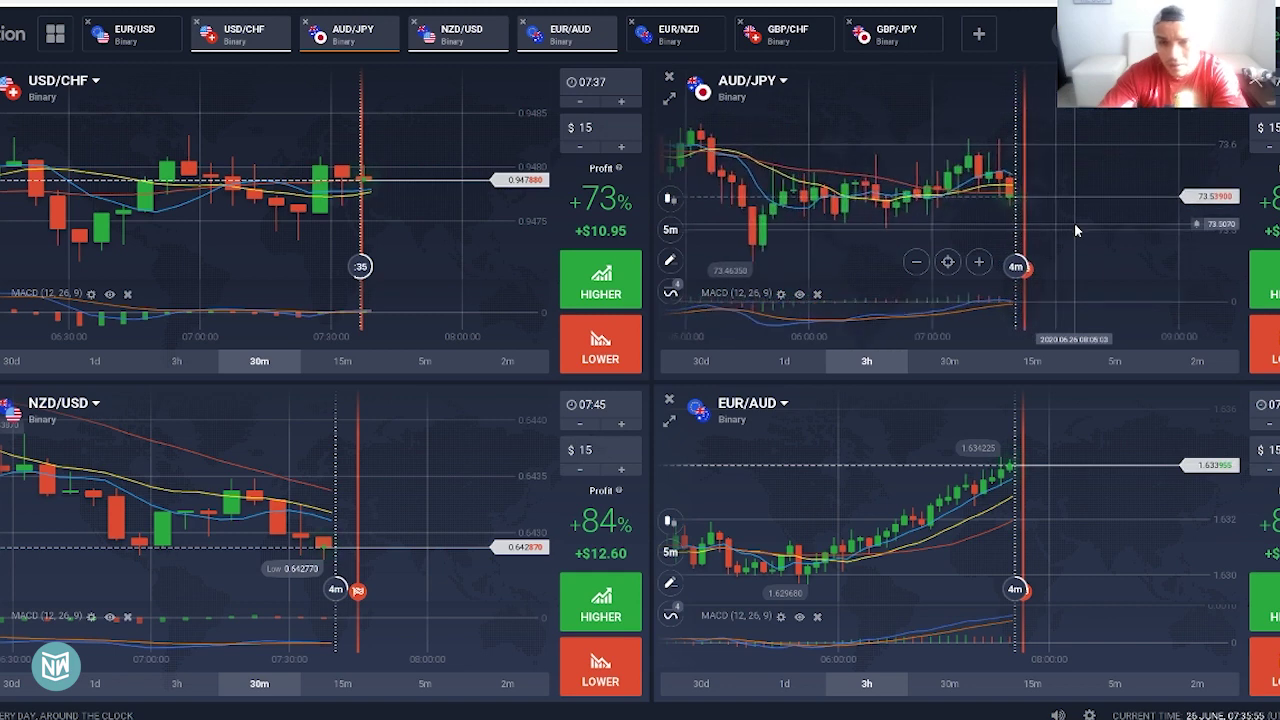
{"action": "scroll", "coordinate": [1075, 230], "scroll_direction": "up", "scroll_amount": 3}
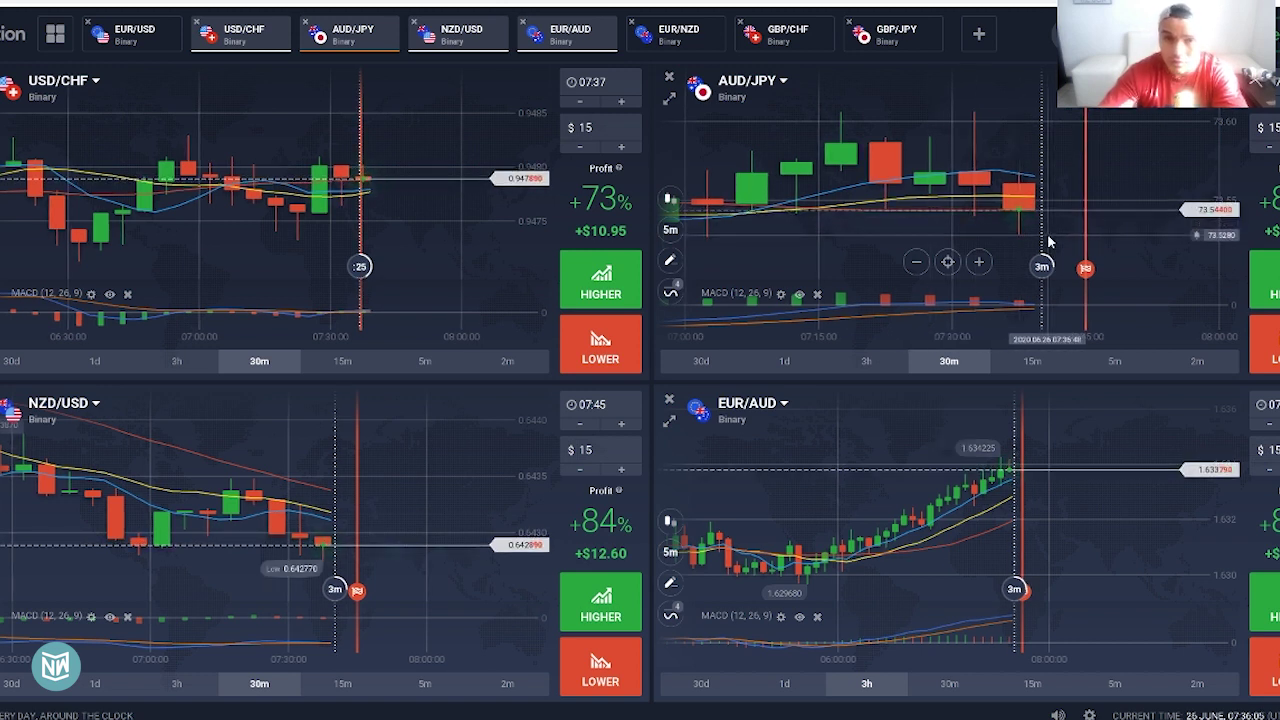
{"action": "scroll", "coordinate": [1049, 240], "scroll_direction": "down", "scroll_amount": 2}
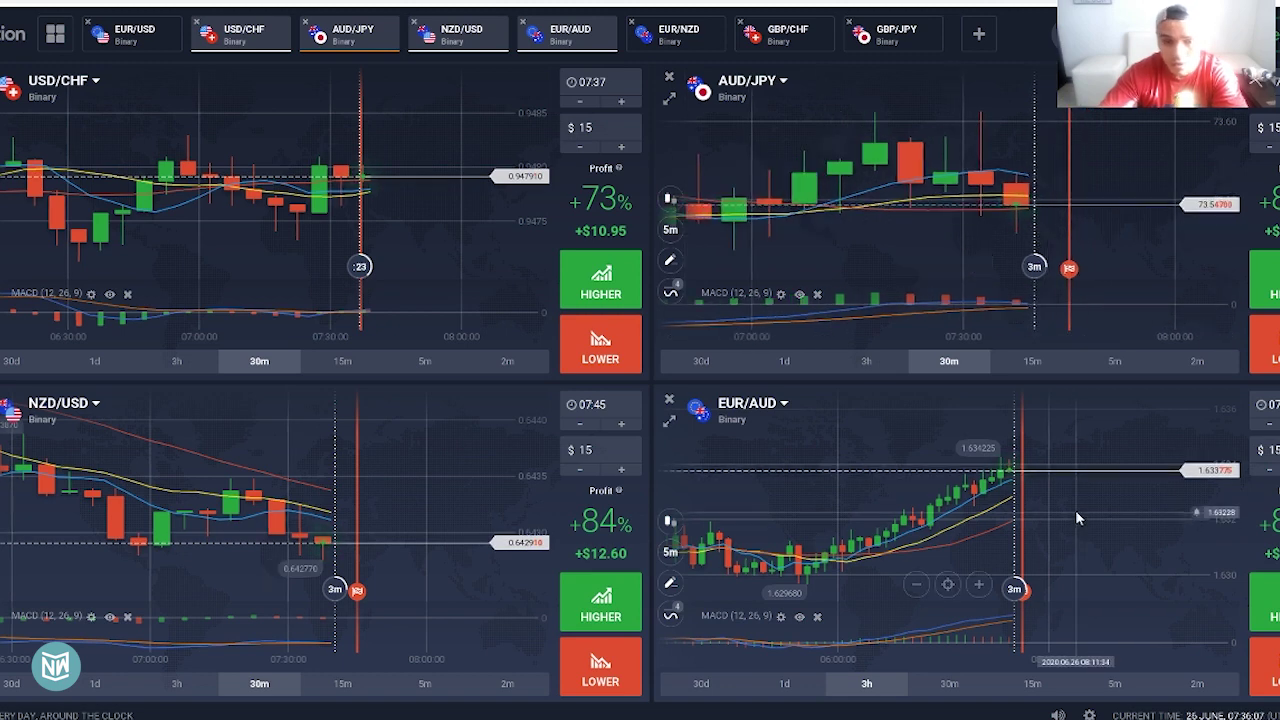
Swap the first chart from USD/CHF to GBP/CHF, view it at 3h, then return to 30m
{"action": "left_click", "coordinate": [96, 90]}
{"action": "left_click", "coordinate": [291, 207]}
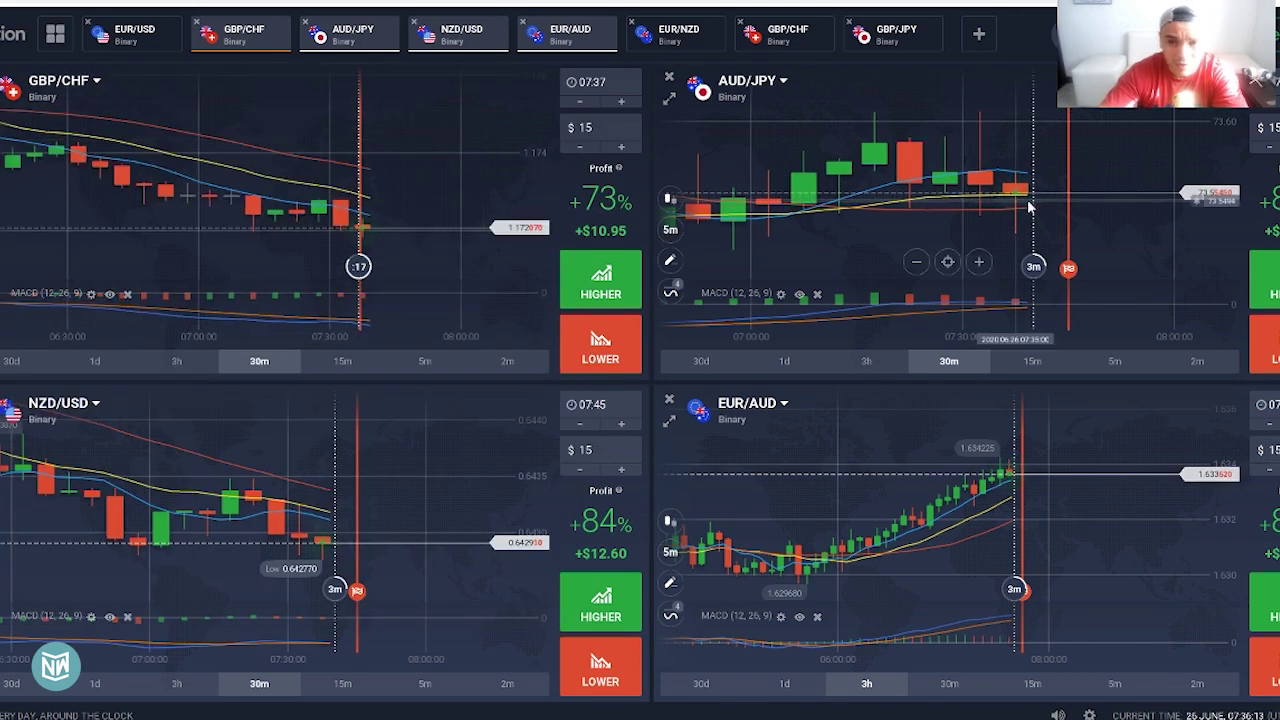
{"action": "scroll", "coordinate": [1027, 199], "scroll_direction": "down", "scroll_amount": 3}
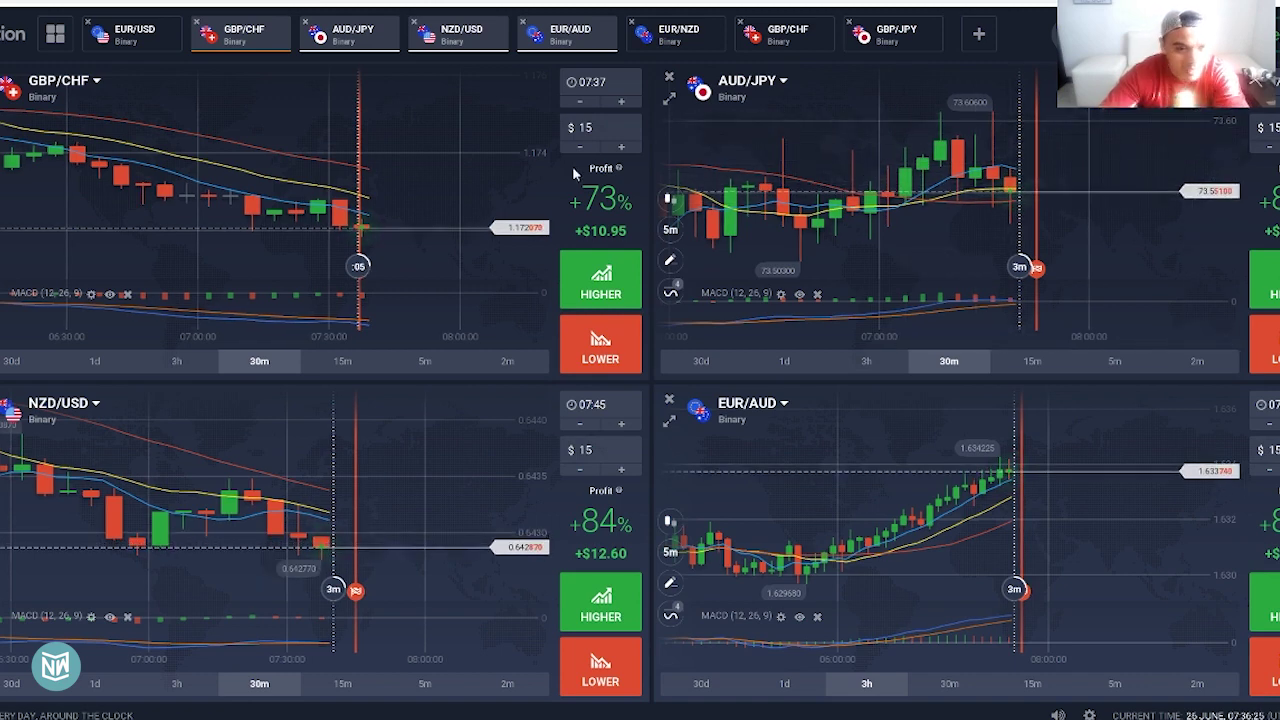
{"action": "scroll", "coordinate": [447, 222], "scroll_direction": "down", "scroll_amount": 5}
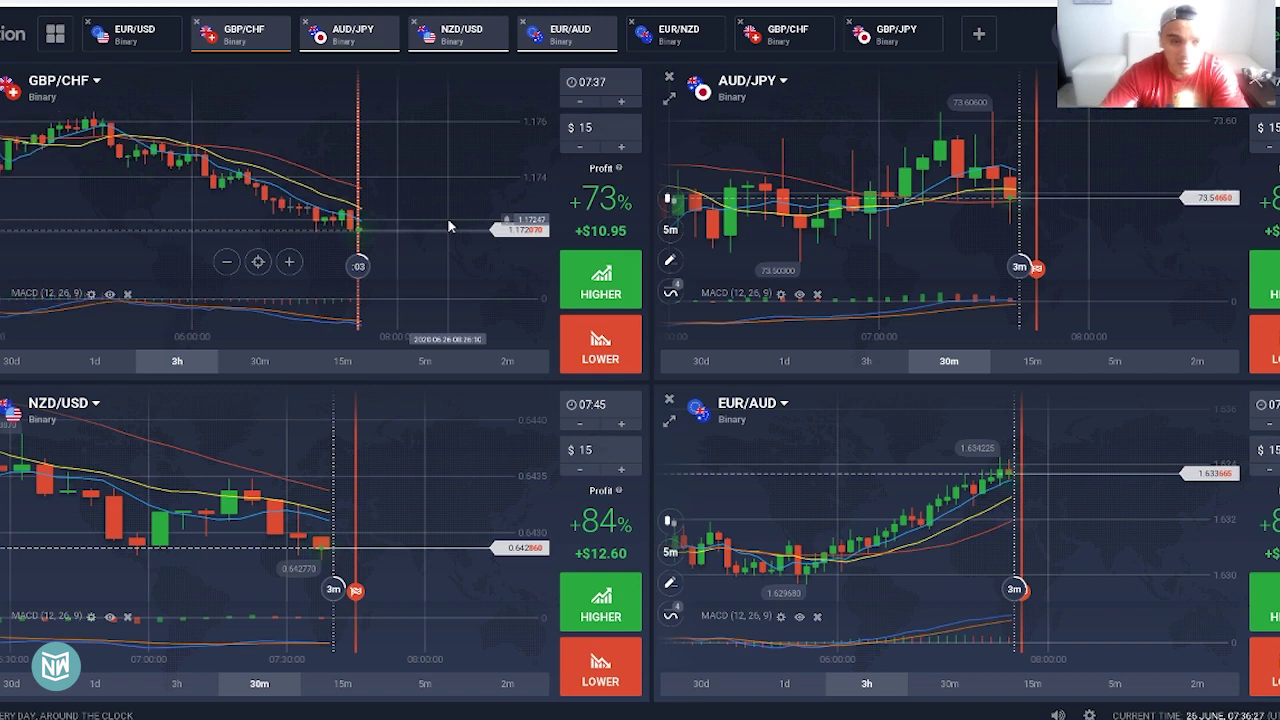
{"action": "scroll", "coordinate": [447, 217], "scroll_direction": "up", "scroll_amount": 3}
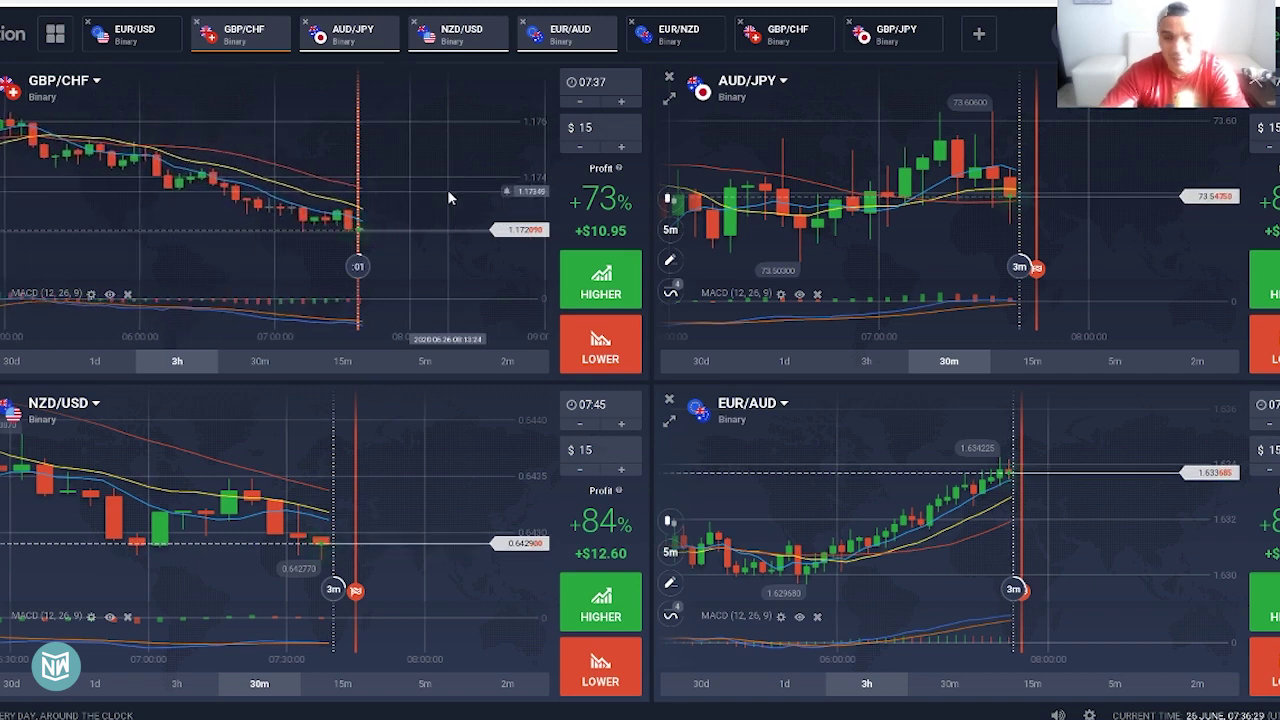
{"action": "scroll", "coordinate": [448, 196], "scroll_direction": "up", "scroll_amount": 3}
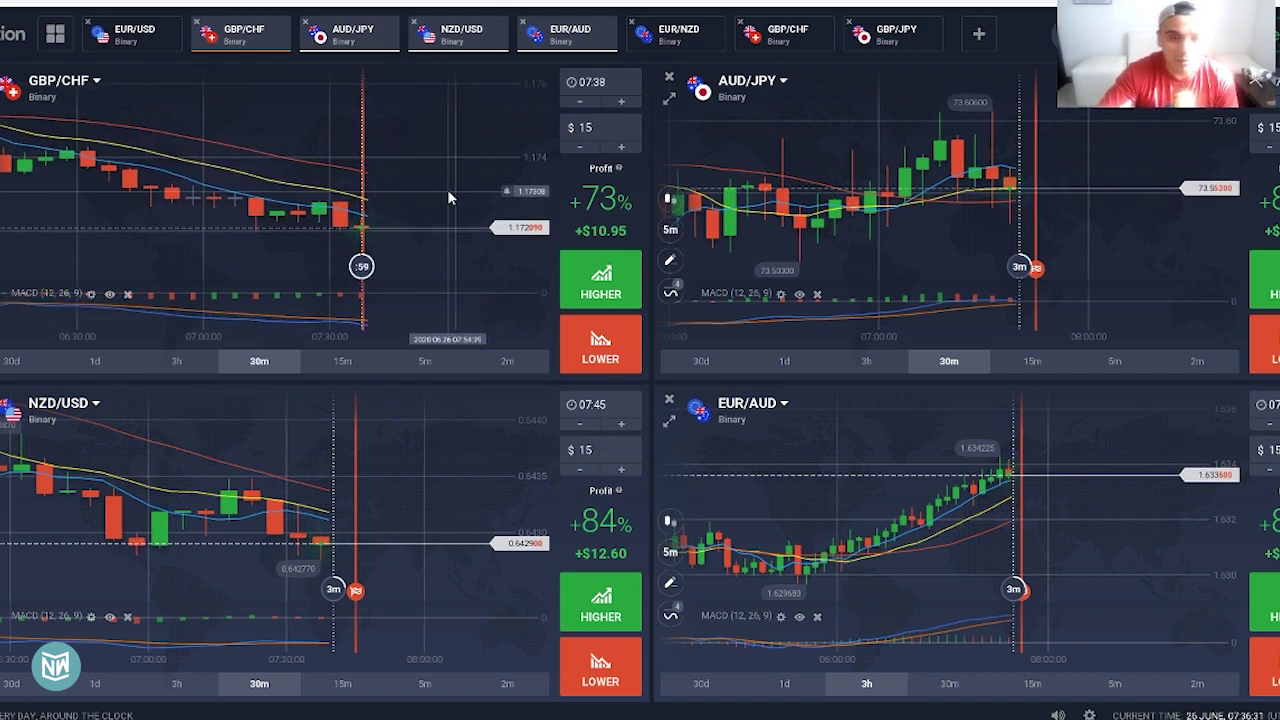
Change the first chart to EUR/NZD at 3h, briefly opening and closing the drawing tools
{"action": "left_click", "coordinate": [60, 80]}
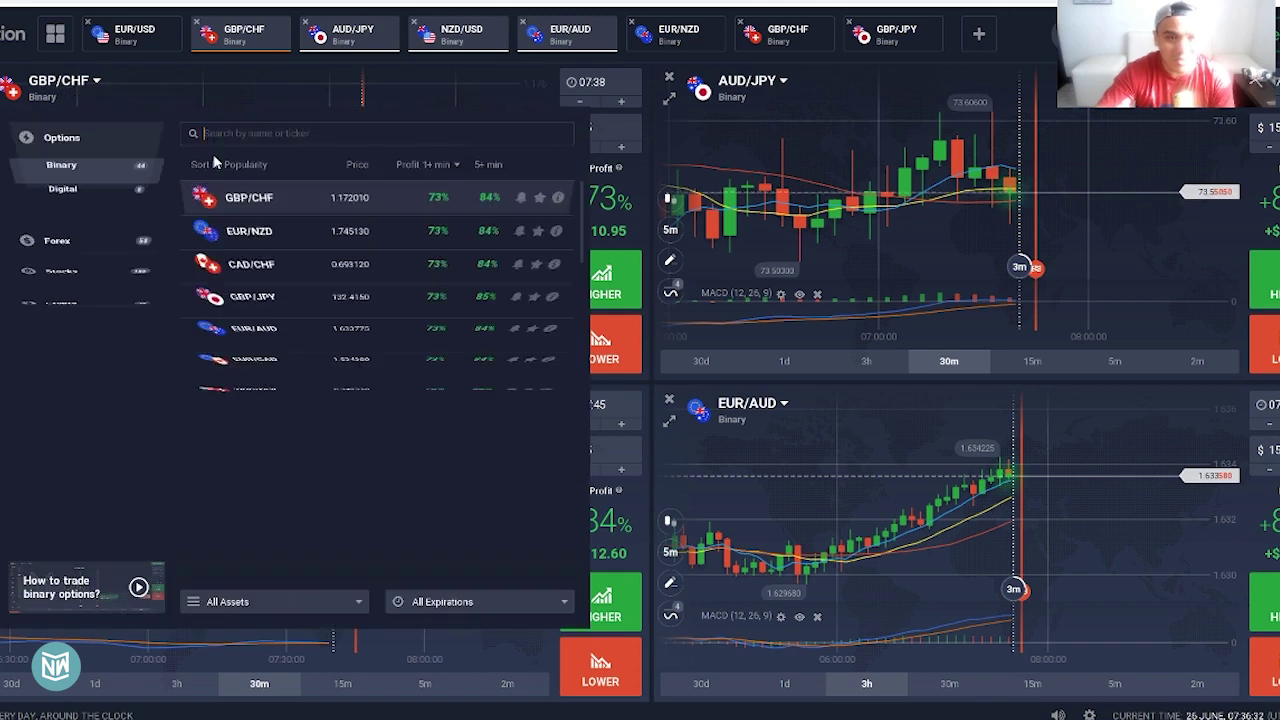
{"action": "left_click", "coordinate": [256, 235]}
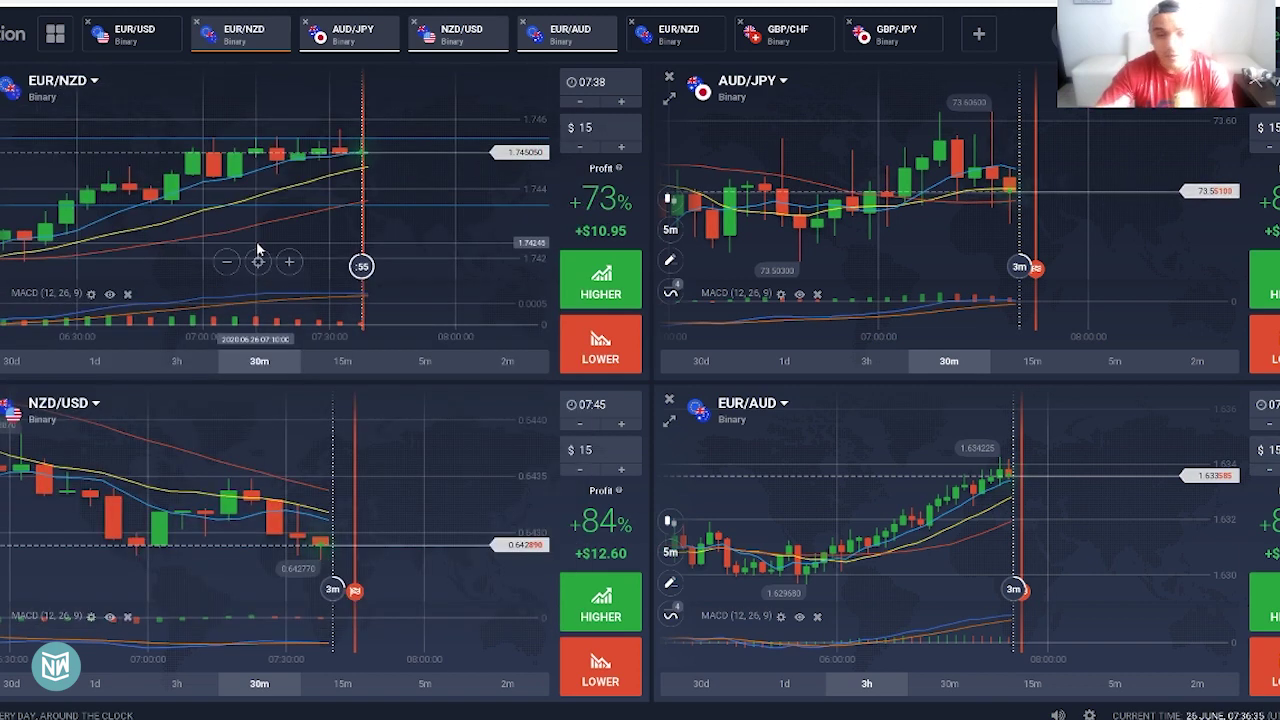
{"action": "scroll", "coordinate": [256, 241], "scroll_direction": "down", "scroll_amount": 3}
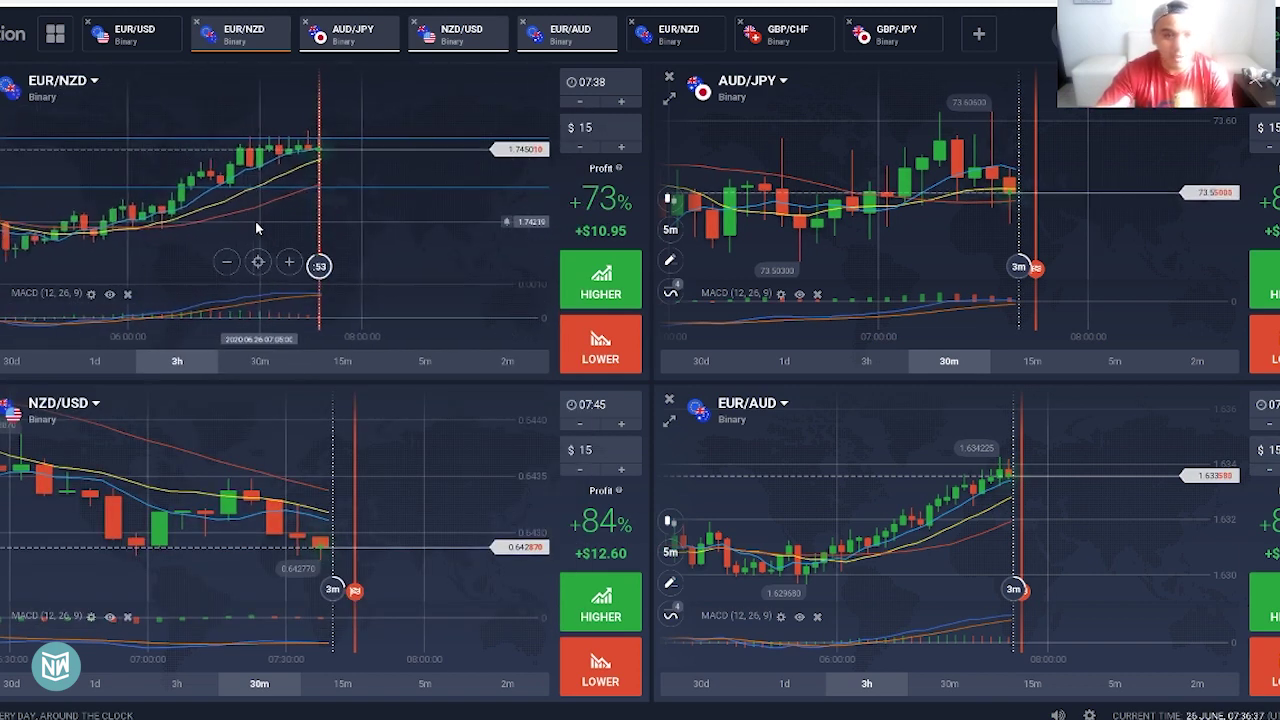
{"action": "left_click", "coordinate": [6, 262]}
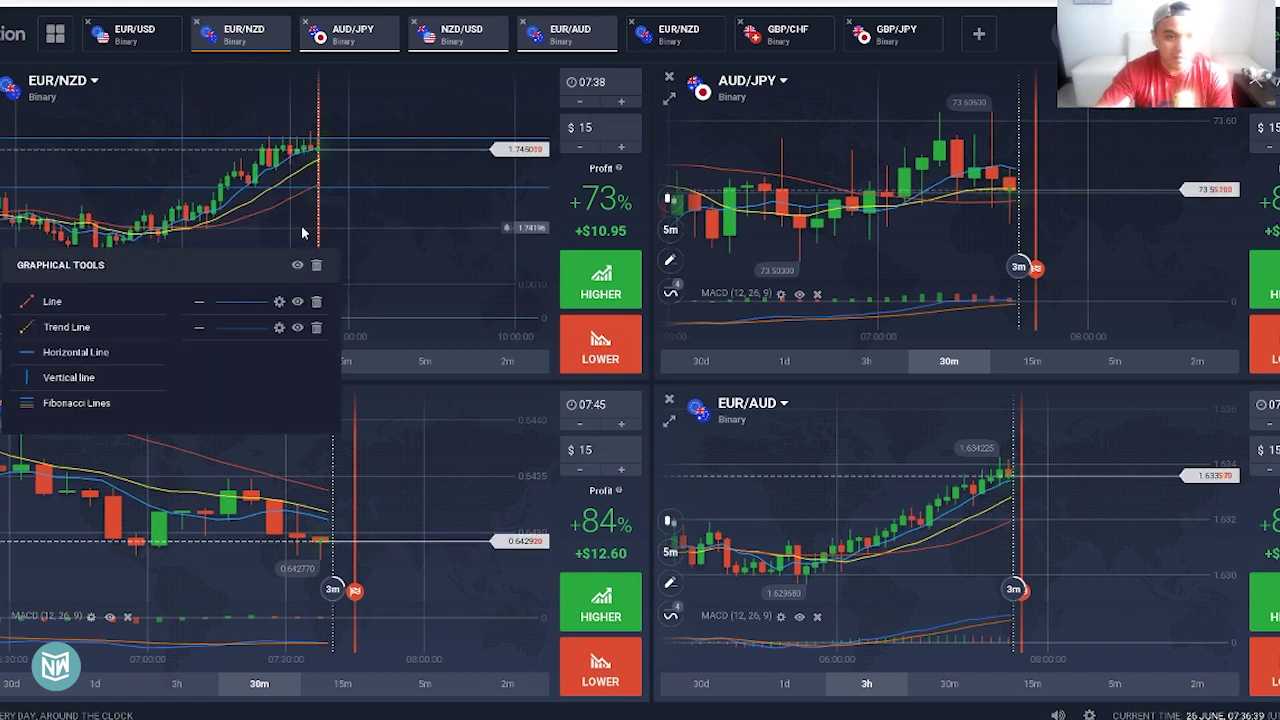
{"action": "left_click", "coordinate": [416, 219]}
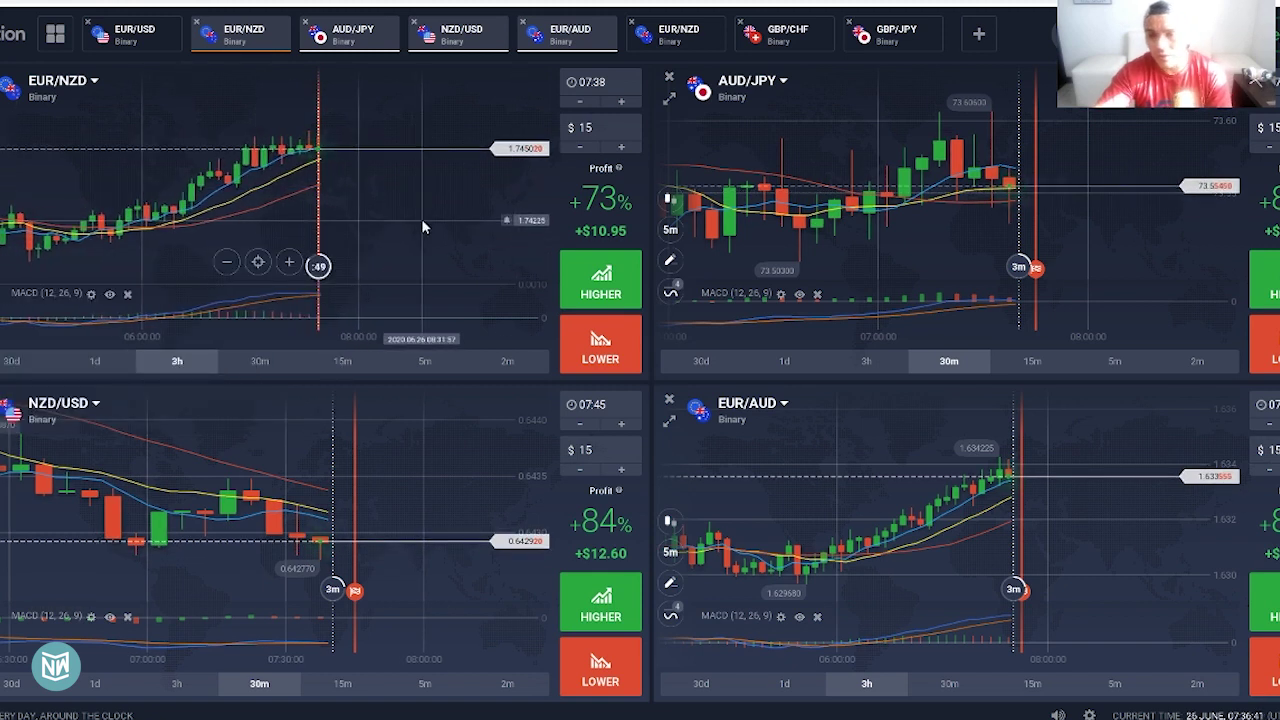